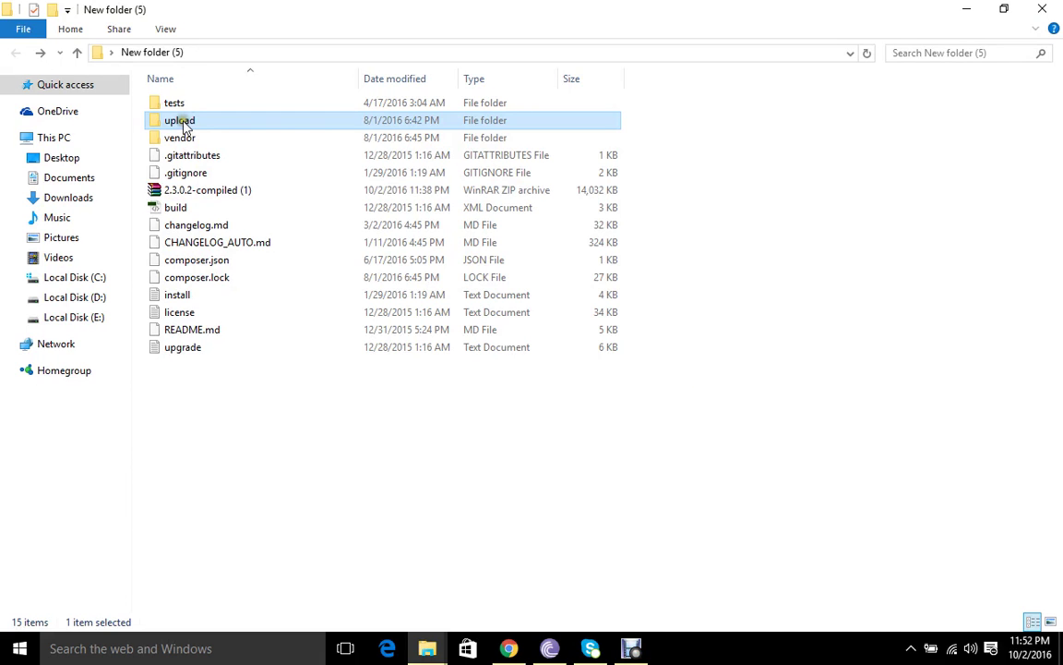
Bring the Google Chrome window to the front from the taskbar
{"action": "left_click", "coordinate": [509, 648]}
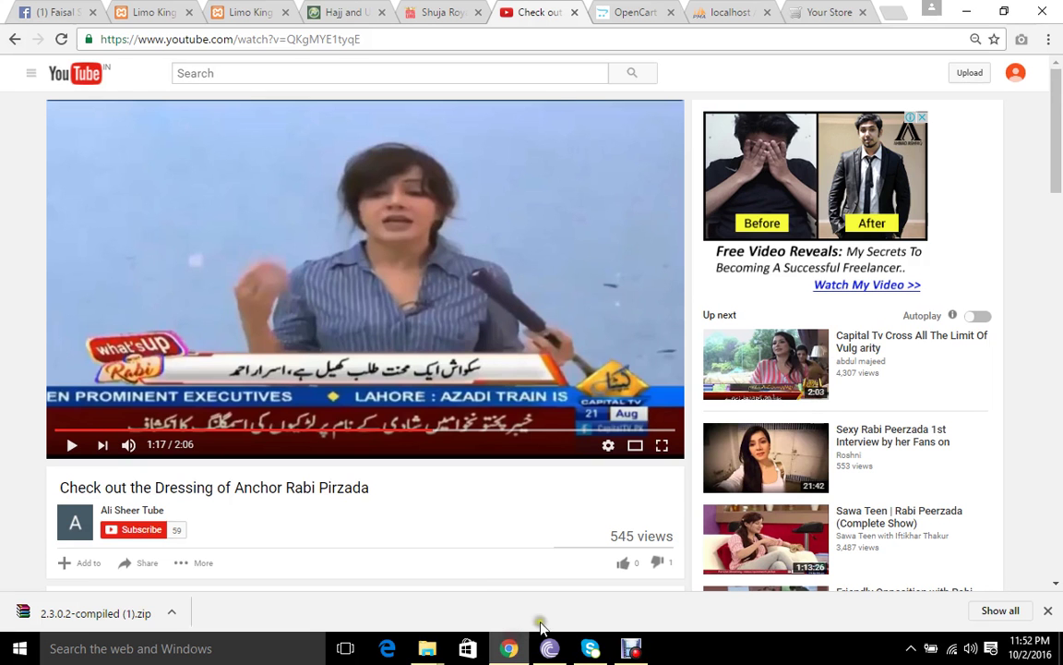
Load localhost in the phpMyAdmin tab and open phpMyAdmin from the XAMPP dashboard
{"action": "key", "text": "ctrl+9"}
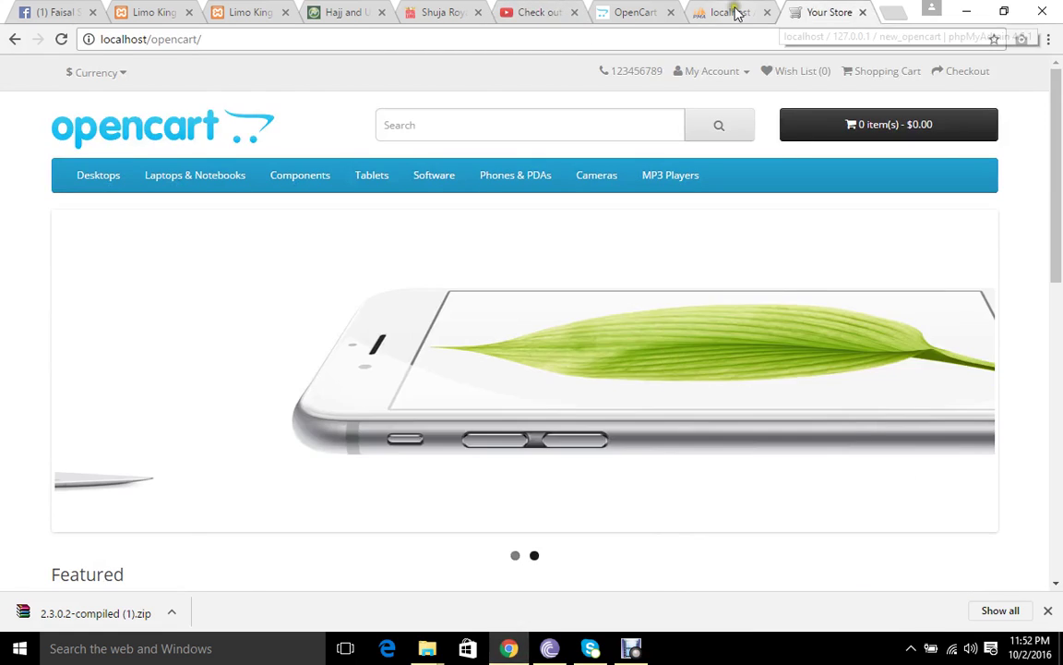
{"action": "left_click", "coordinate": [734, 12]}
{"action": "left_click", "coordinate": [806, 37]}
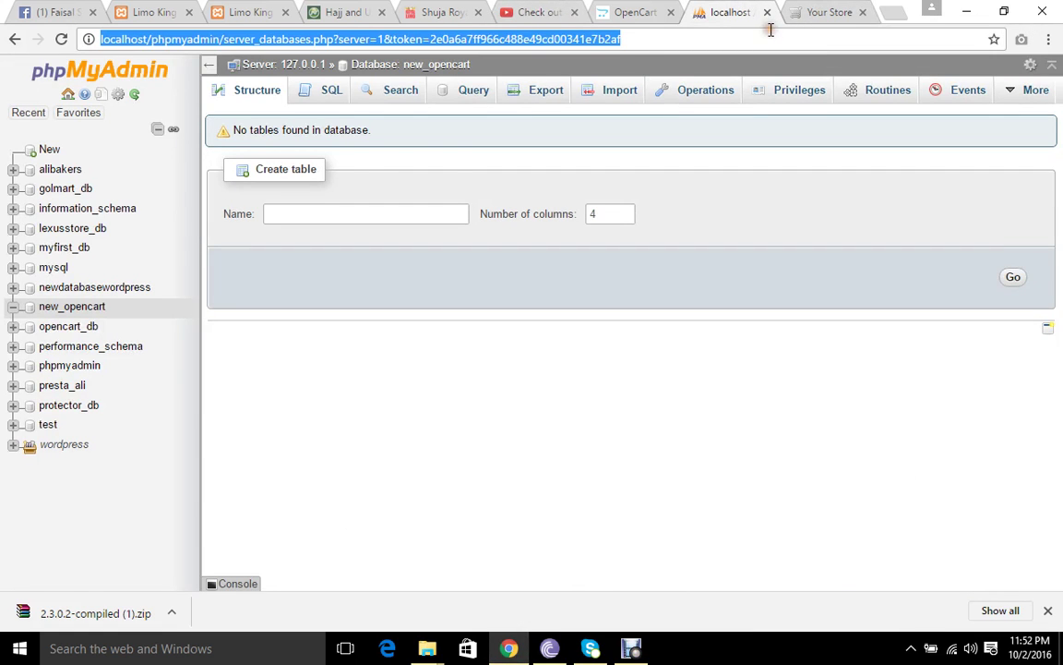
{"action": "type", "text": "lo"}
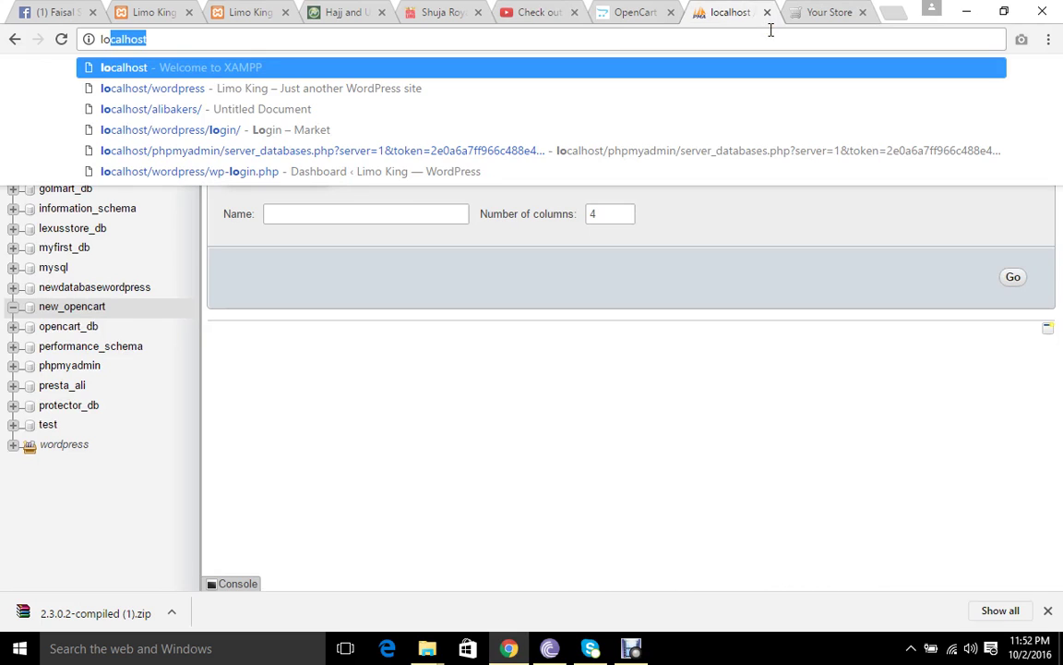
{"action": "key", "text": "Return"}
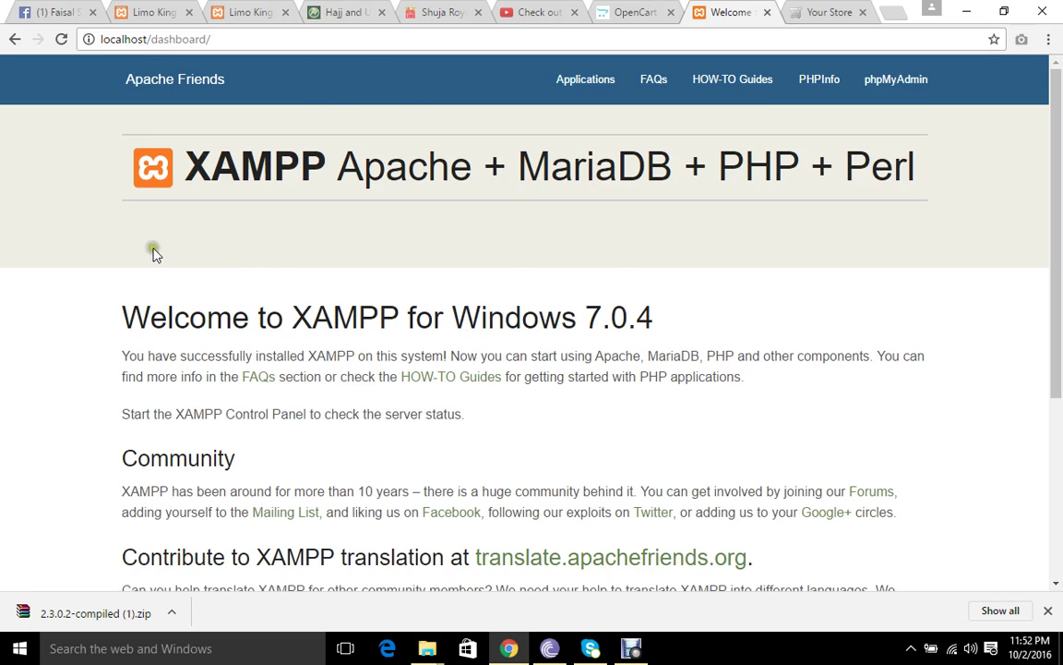
{"action": "left_click", "coordinate": [900, 86]}
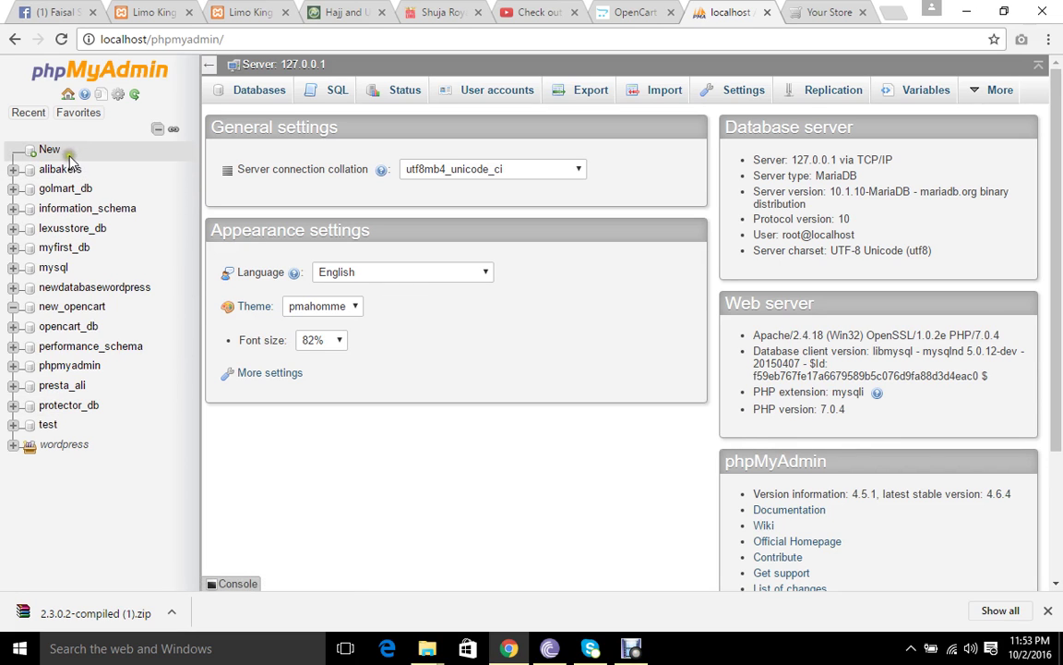
Enter new_opencart as the database name on phpMyAdmin's Databases page
{"action": "left_click", "coordinate": [49, 152]}
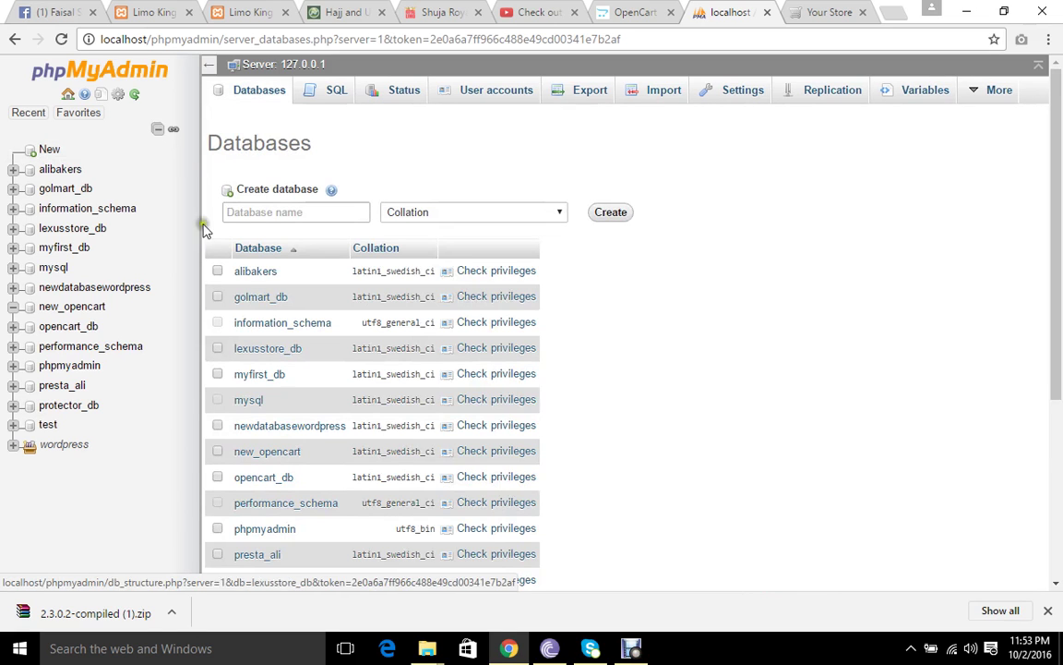
{"action": "left_click", "coordinate": [282, 214]}
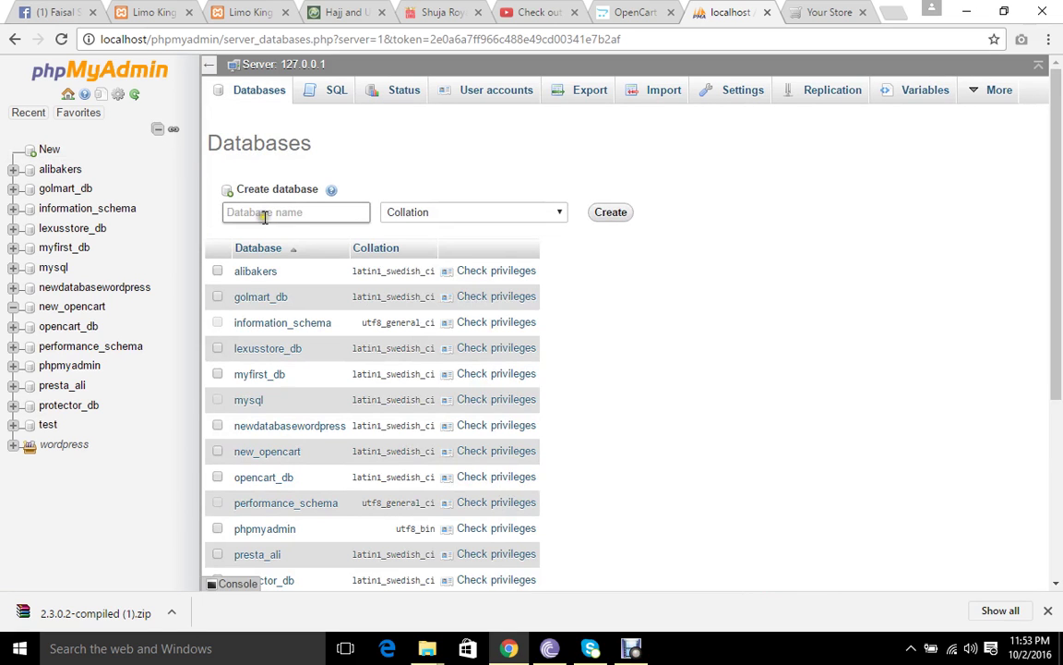
{"action": "type", "text": "n"}
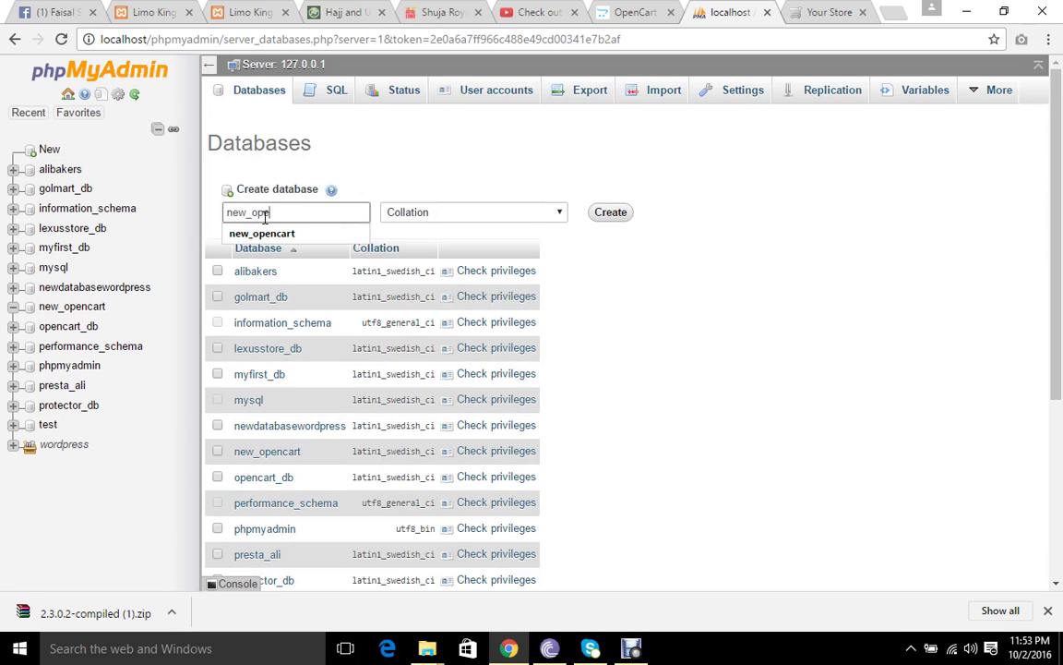
{"action": "type", "text": "ew_ope"}
{"action": "key", "text": "Down"}
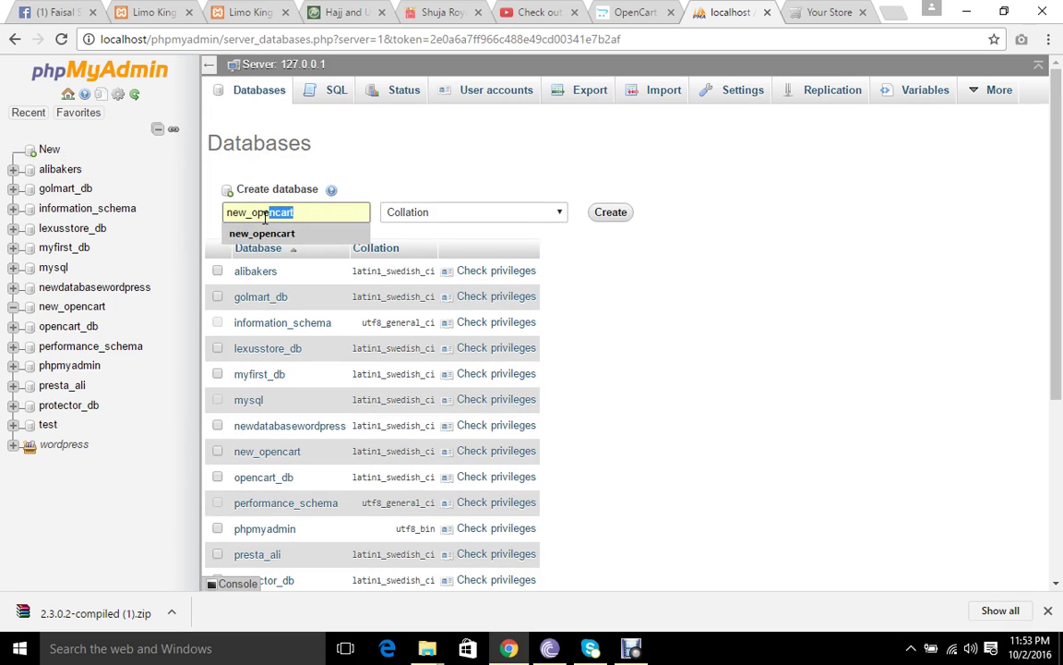
{"action": "key", "text": "Return"}
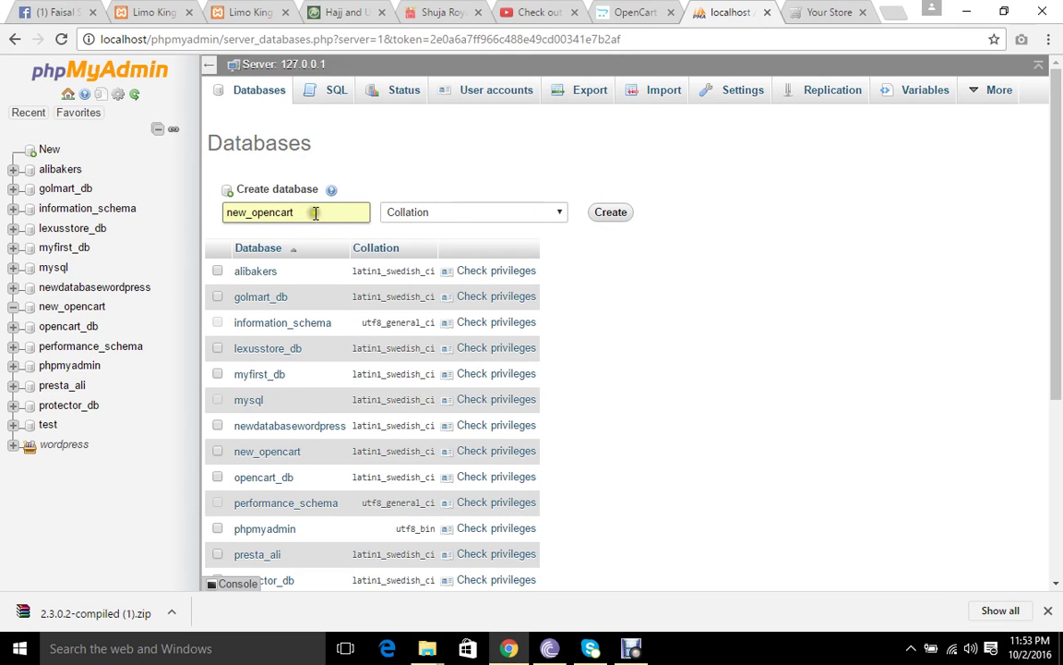
Check the new_opencart name, then close the Your Store storefront tab
{"action": "left_click_drag", "start_coordinate": [290, 213], "coordinate": [184, 215]}
{"action": "left_click", "coordinate": [184, 221]}
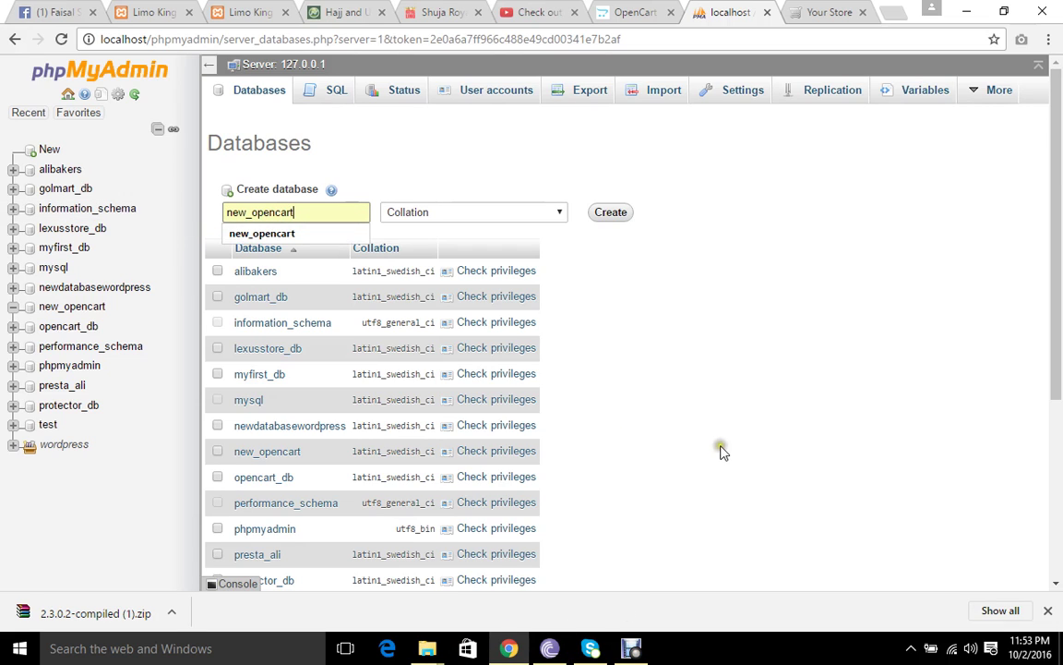
{"action": "left_click", "coordinate": [829, 12]}
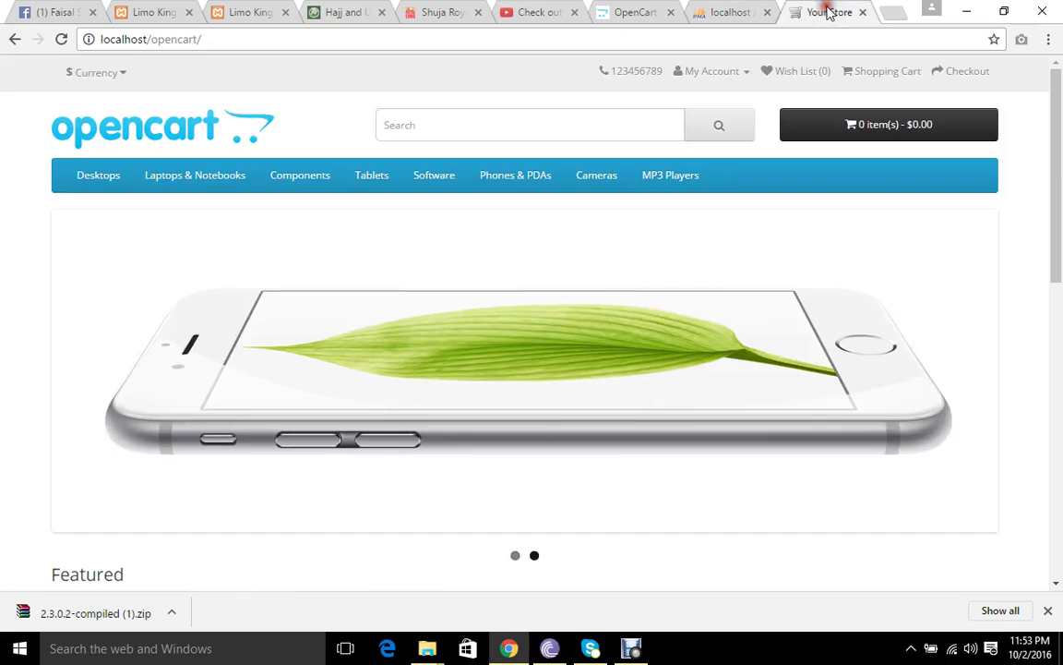
{"action": "left_click", "coordinate": [864, 12]}
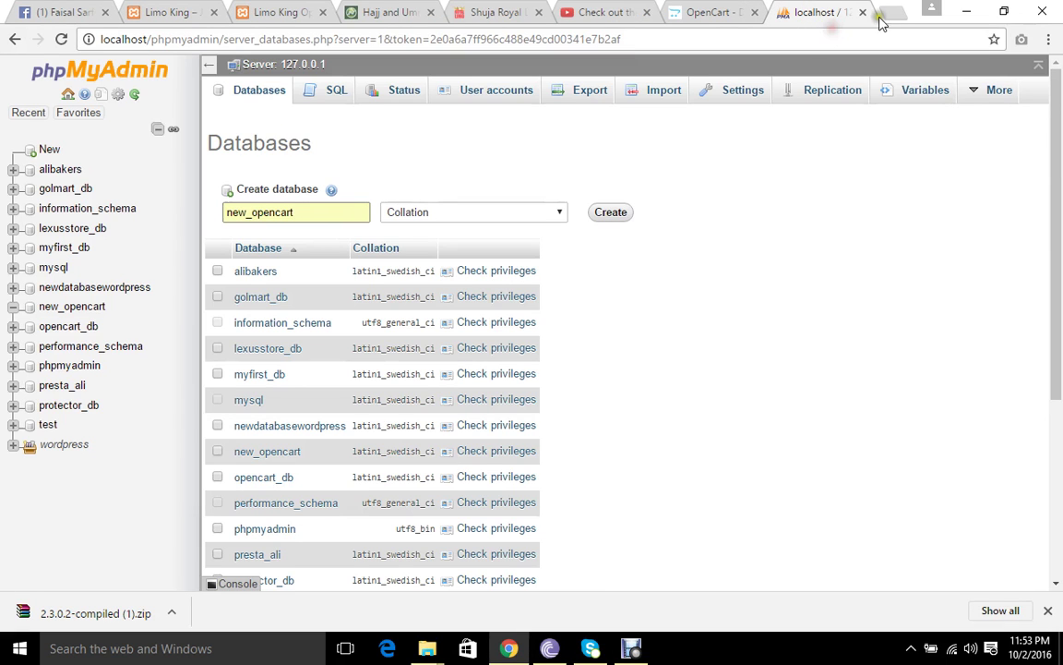
Minimize Chrome and navigate File Explorer to C:\xampp\htdocs
{"action": "left_click", "coordinate": [967, 12]}
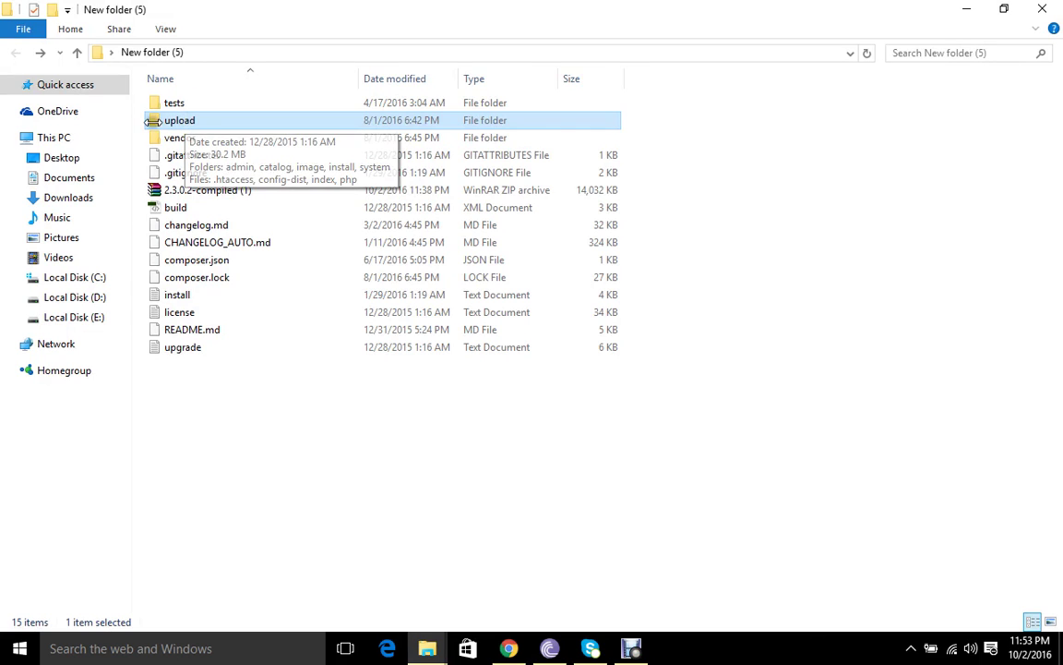
{"action": "double_click", "coordinate": [182, 125]}
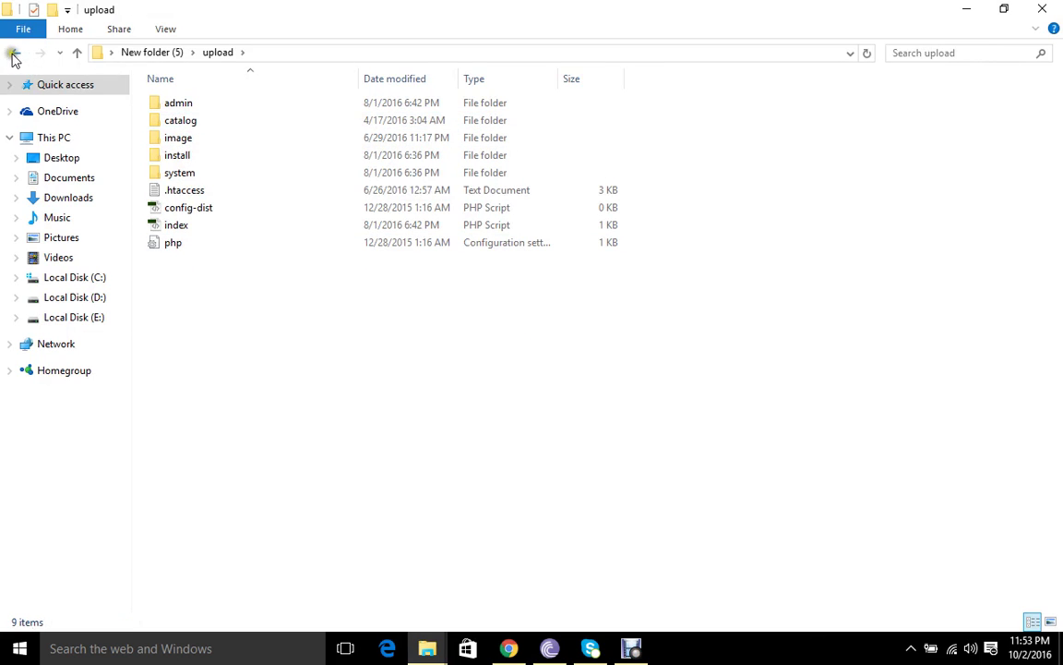
{"action": "left_click", "coordinate": [13, 51]}
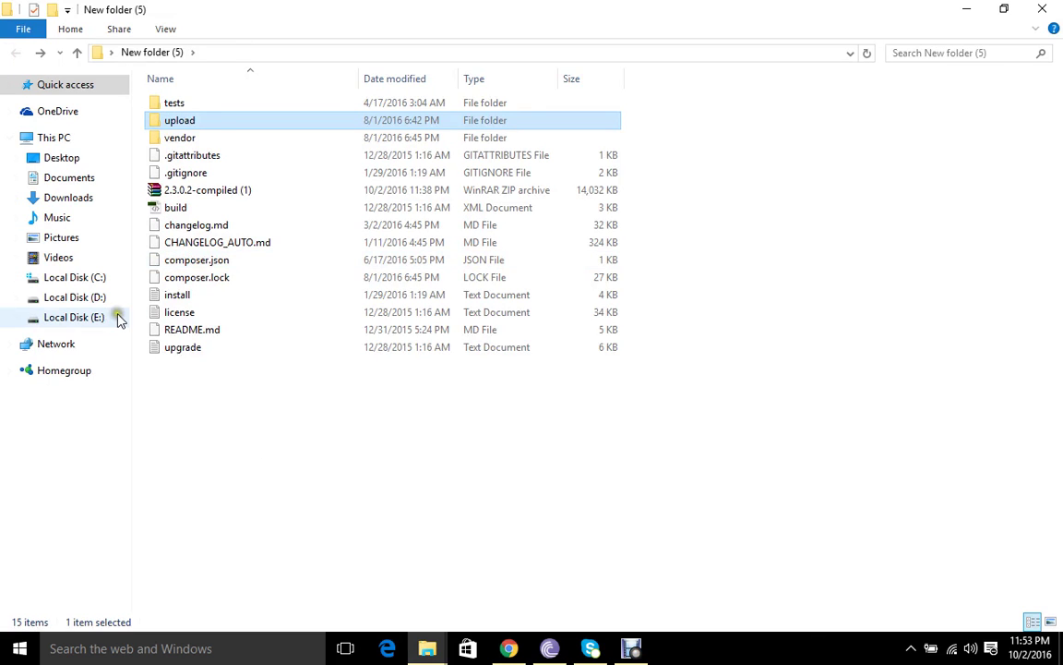
{"action": "left_click", "coordinate": [85, 278]}
{"action": "left_click", "coordinate": [184, 348]}
{"action": "double_click", "coordinate": [185, 348]}
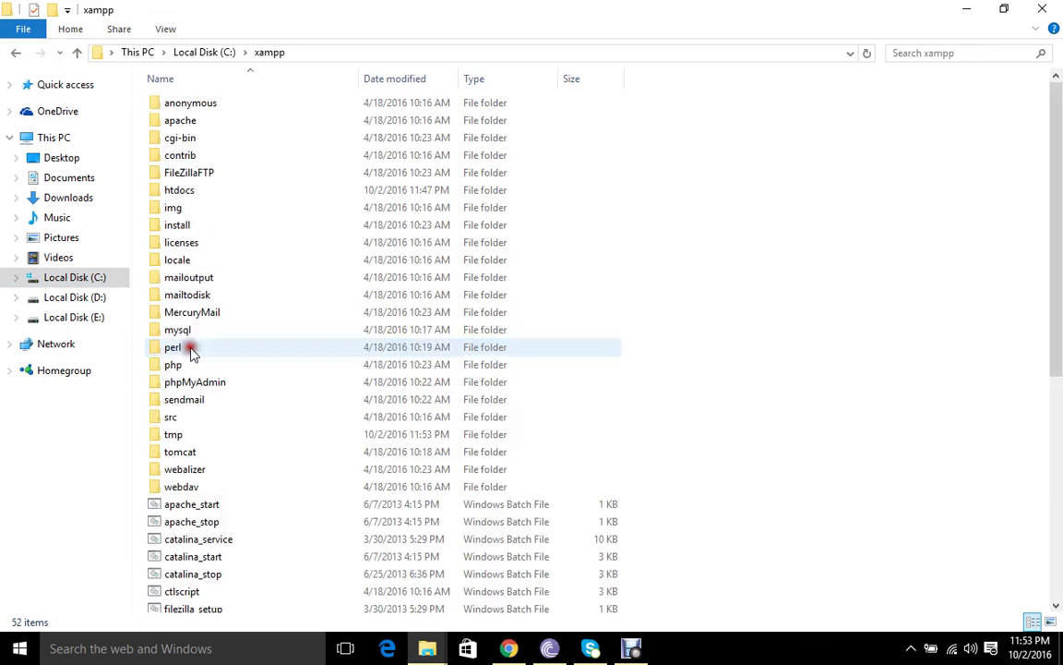
{"action": "double_click", "coordinate": [195, 192]}
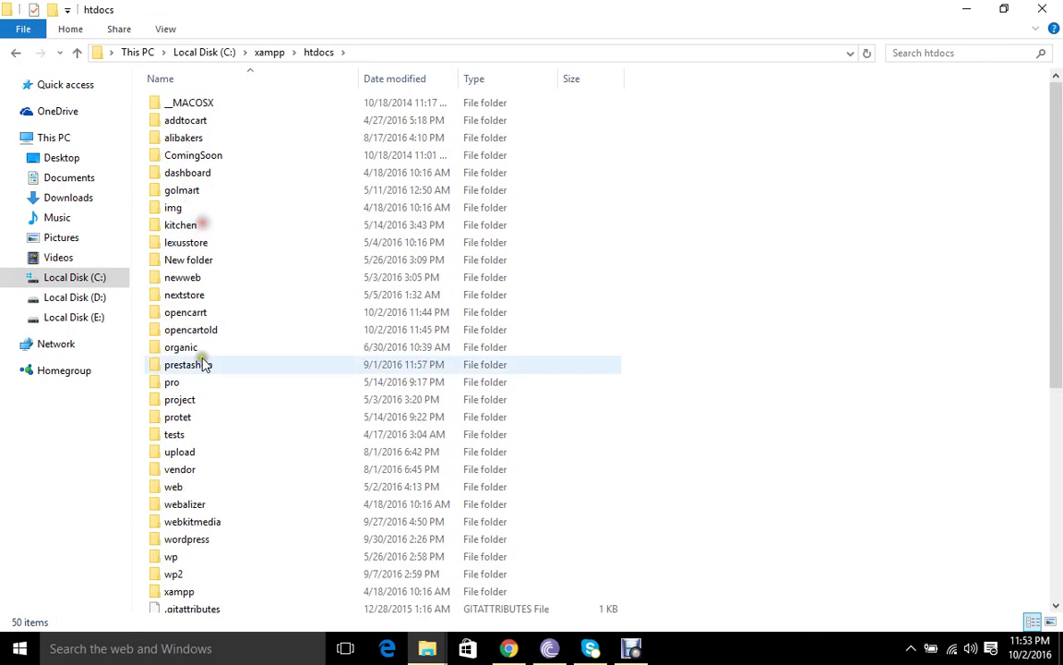
{"action": "left_click", "coordinate": [193, 349]}
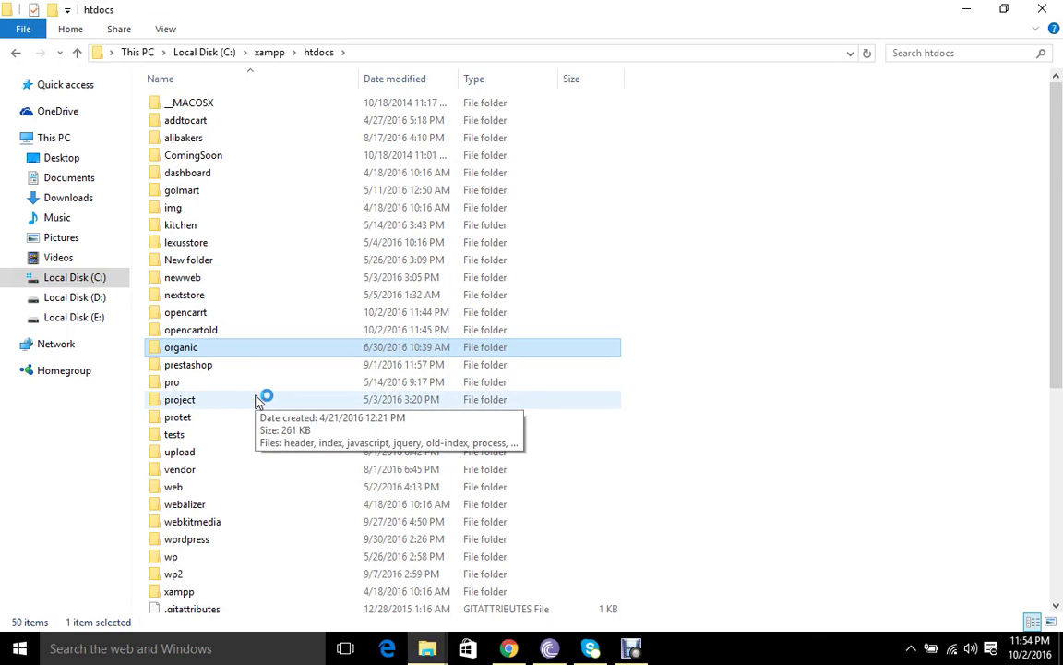
{"action": "left_click", "coordinate": [812, 388]}
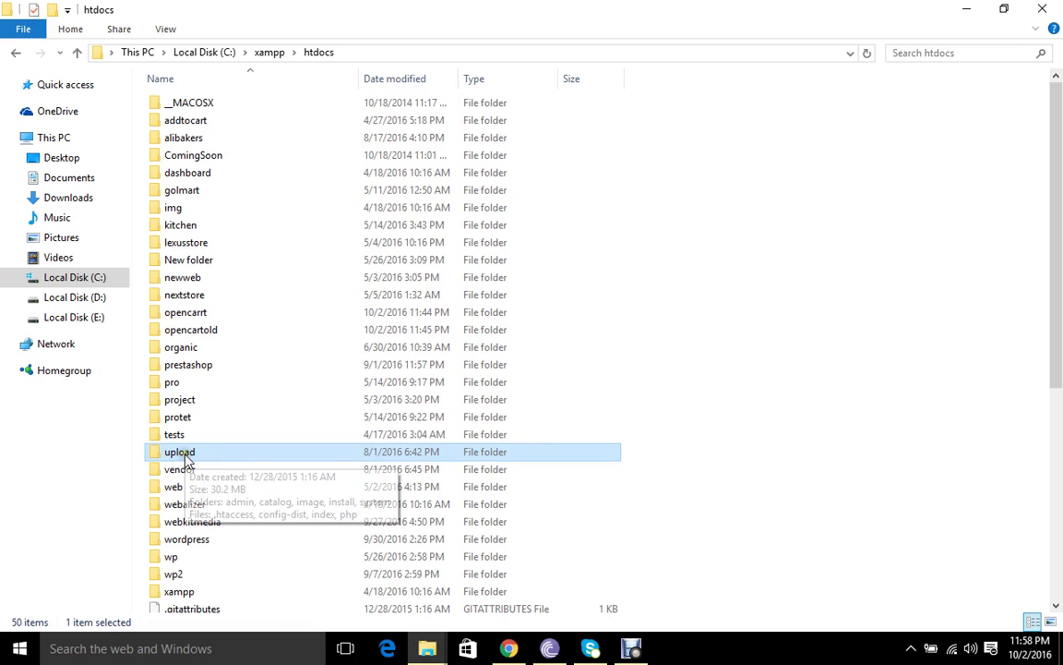
Open localhost/upload in a new Chrome tab to launch the OpenCart installer
{"action": "left_click", "coordinate": [509, 648]}
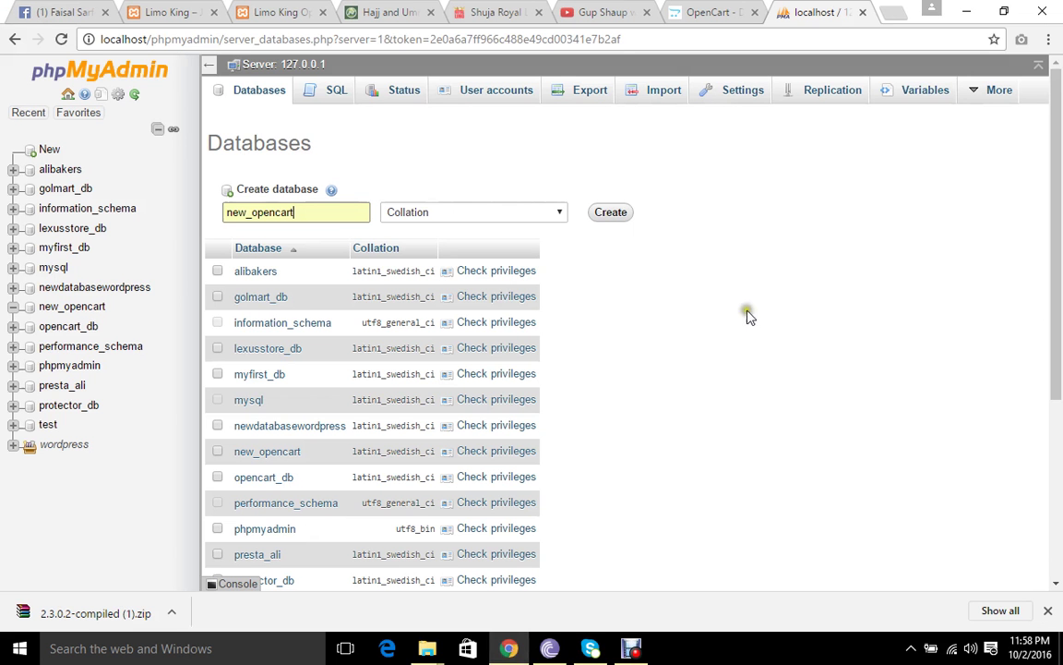
{"action": "key", "text": "ctrl+t"}
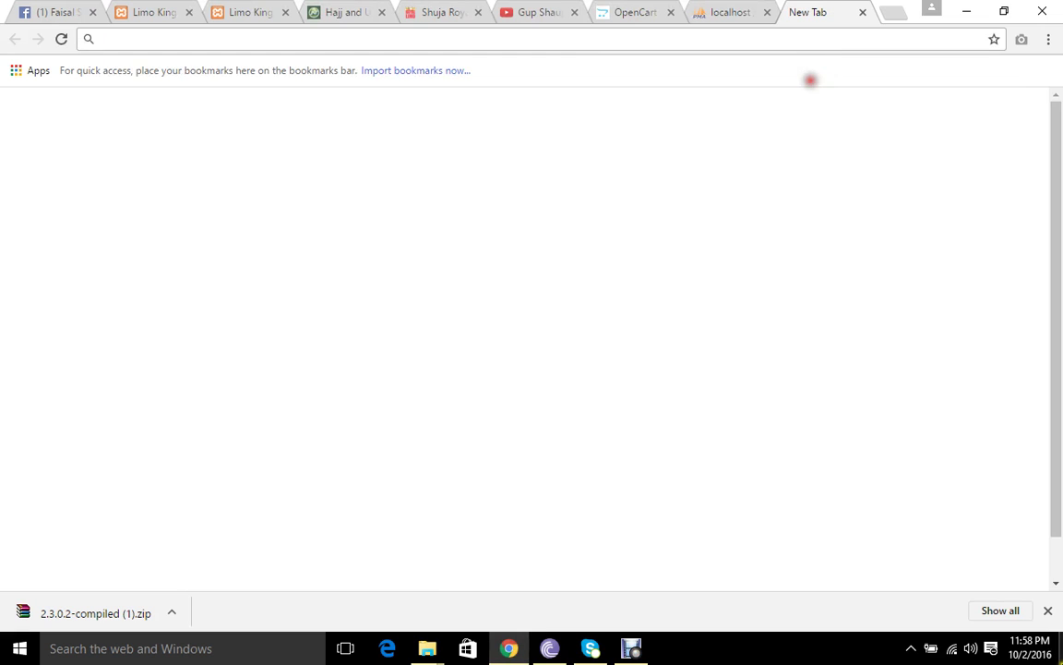
{"action": "type", "text": "localhost"}
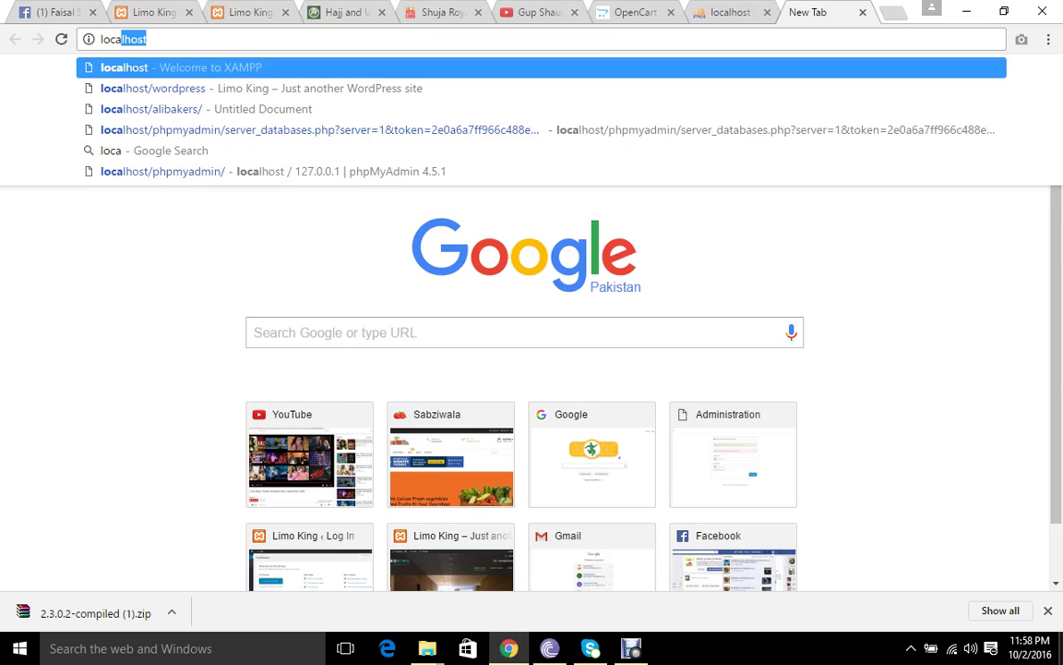
{"action": "type", "text": "/"}
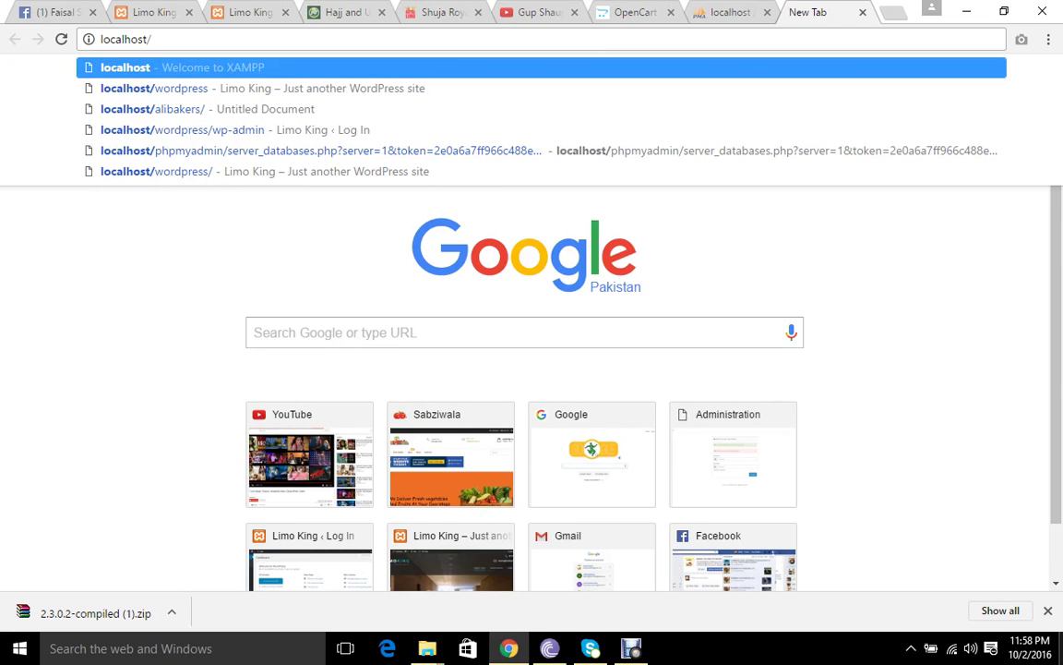
{"action": "type", "text": "upload"}
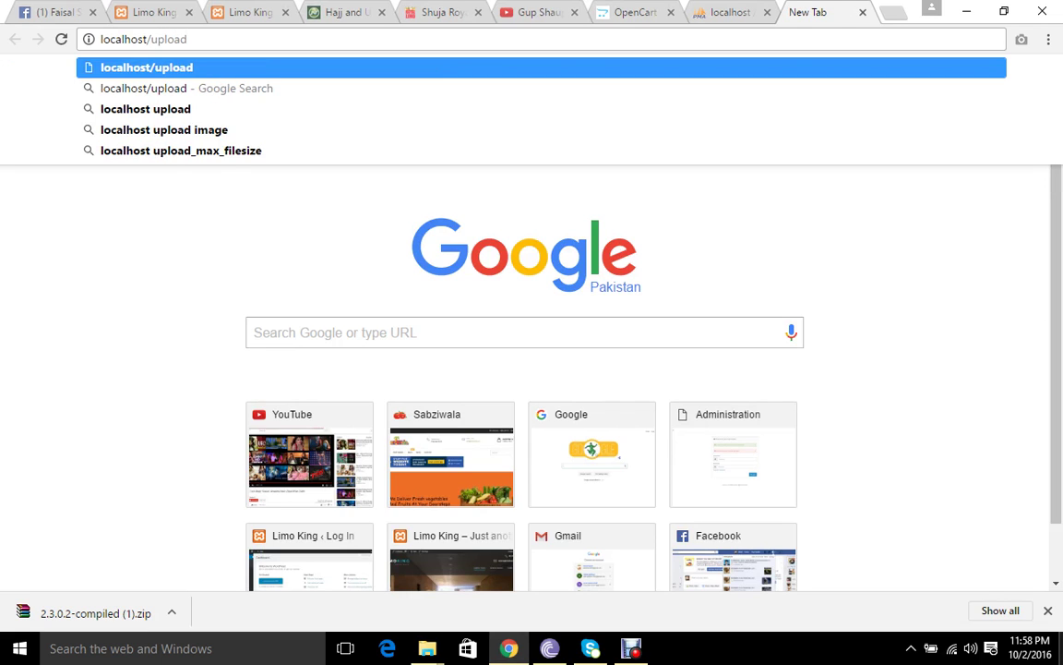
{"action": "key", "text": "Return"}
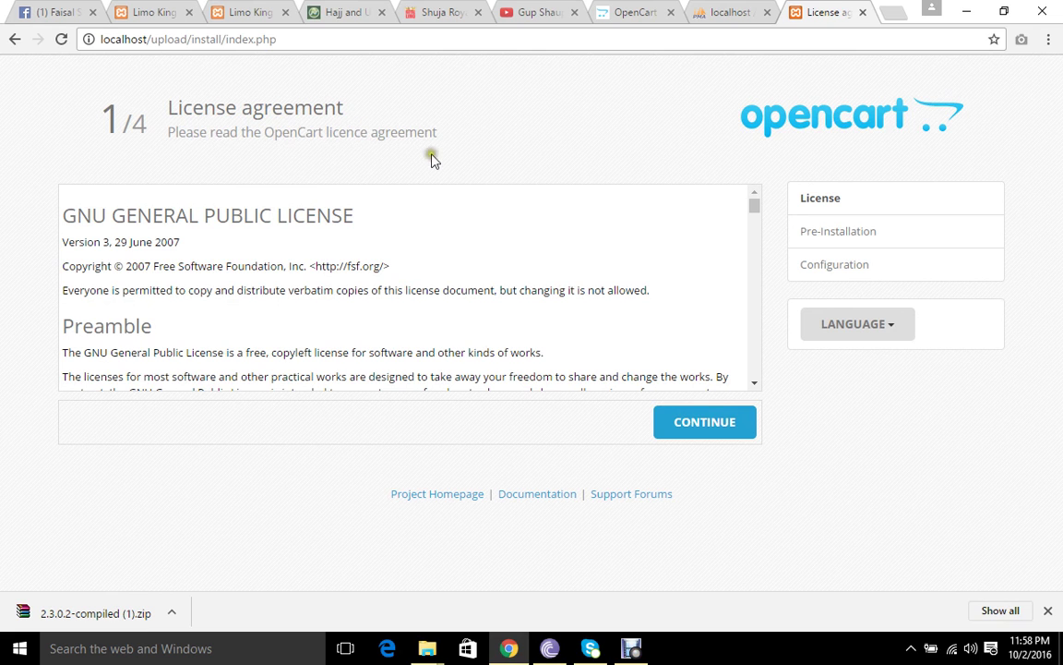
Accept the licence and review the Pre-Installation check showing config.php and admin/config.php missing
{"action": "mouse_move", "coordinate": [755, 212]}
{"action": "left_mouse_down"}
{"action": "mouse_move", "coordinate": [755, 383]}
{"action": "mouse_move", "coordinate": [759, 200]}
{"action": "left_mouse_up"}
{"action": "left_click", "coordinate": [712, 424]}
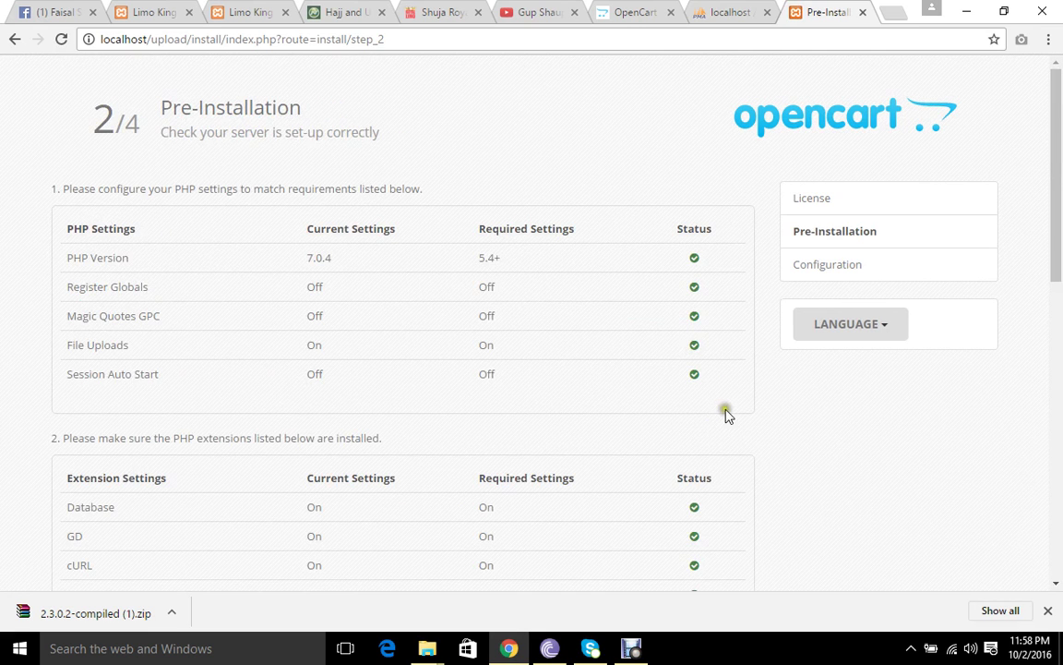
{"action": "scroll", "coordinate": [726, 406], "scroll_direction": "down", "scroll_amount": 5}
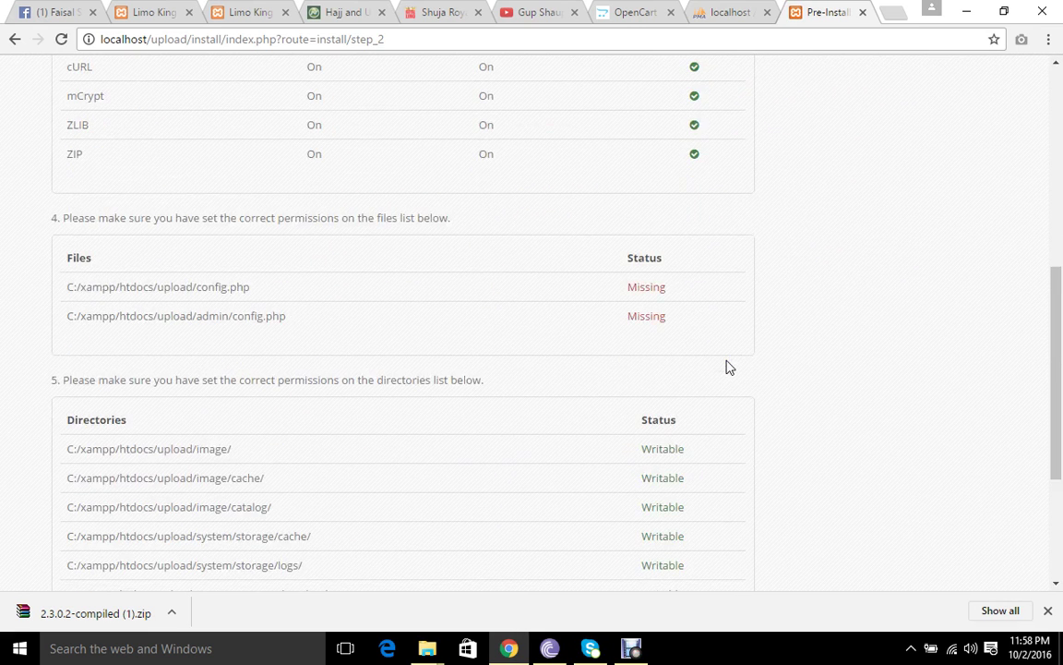
{"action": "left_click", "coordinate": [750, 314]}
{"action": "scroll", "coordinate": [698, 356], "scroll_direction": "up", "scroll_amount": 5}
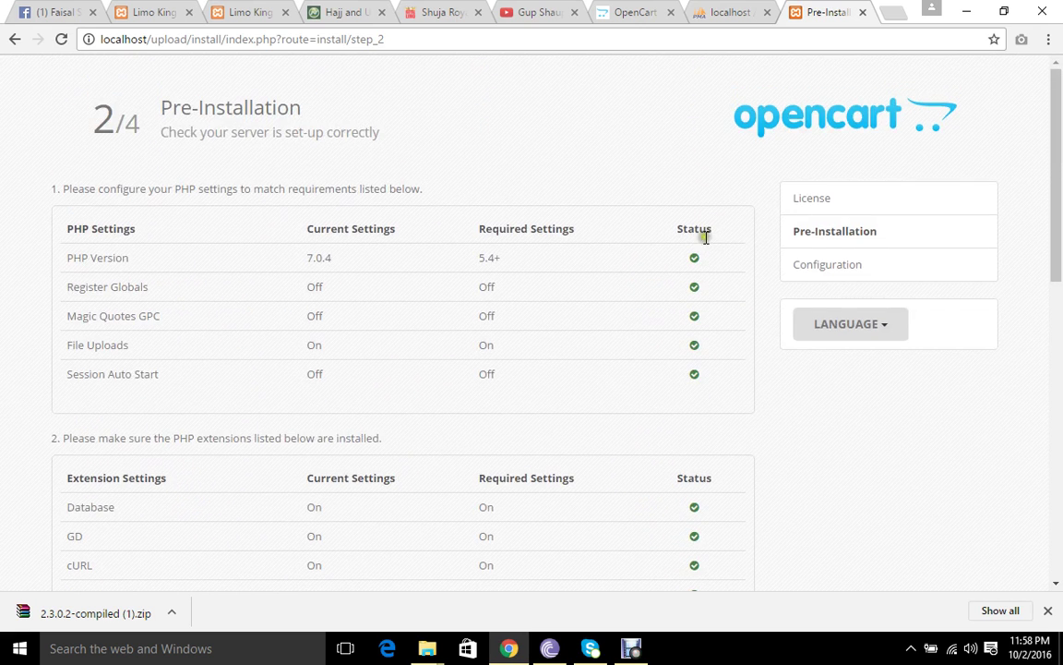
{"action": "scroll", "coordinate": [701, 424], "scroll_direction": "down", "scroll_amount": 3}
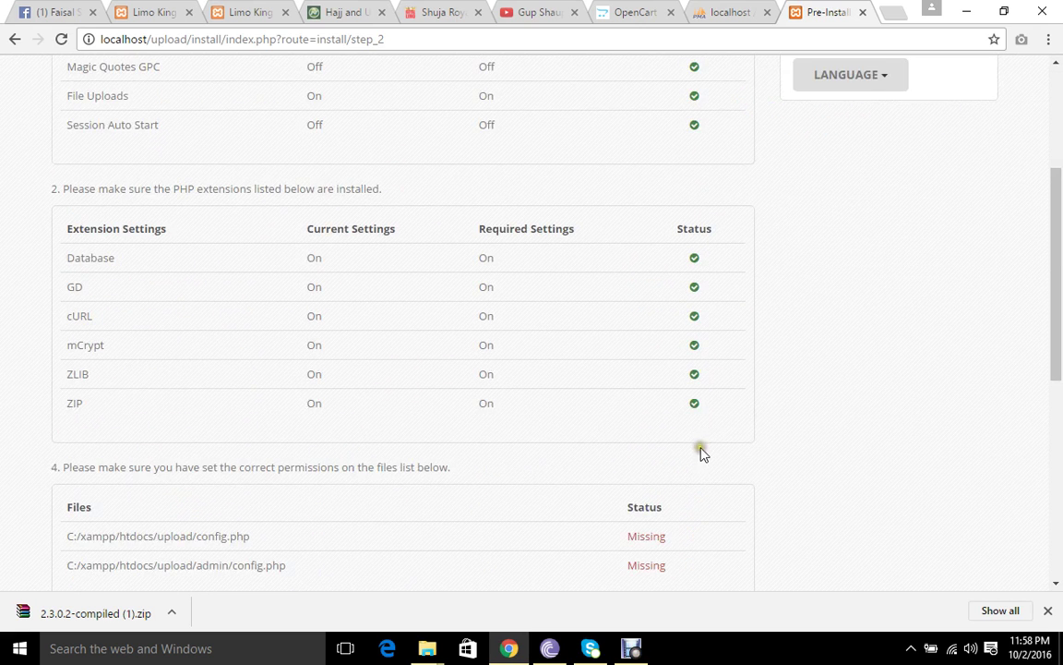
{"action": "scroll", "coordinate": [716, 415], "scroll_direction": "down", "scroll_amount": 2}
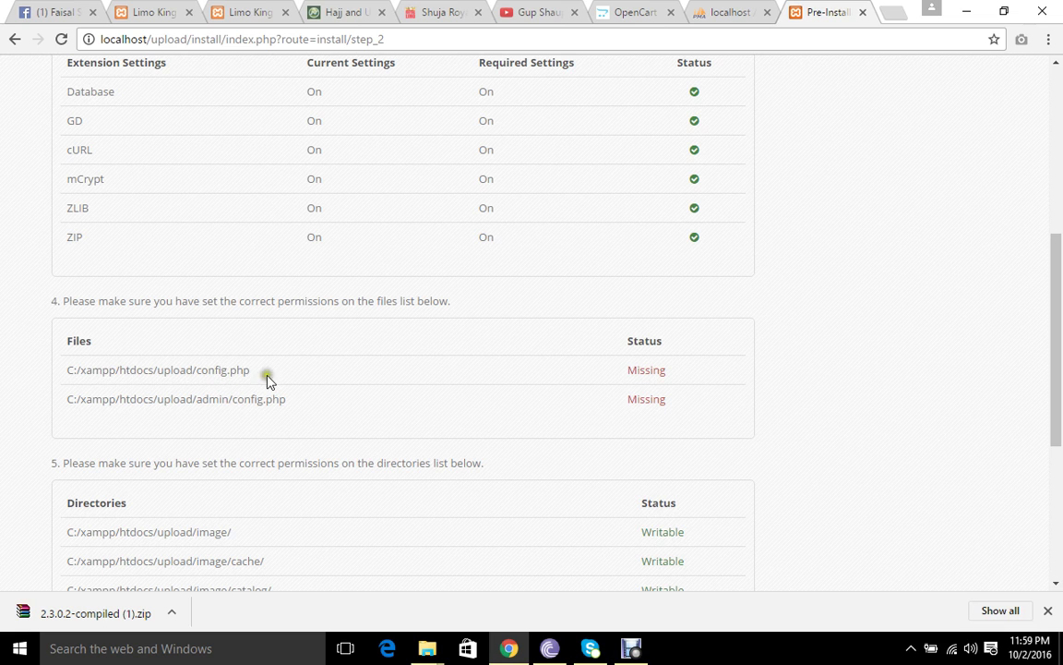
{"action": "scroll", "coordinate": [663, 391], "scroll_direction": "down", "scroll_amount": 4}
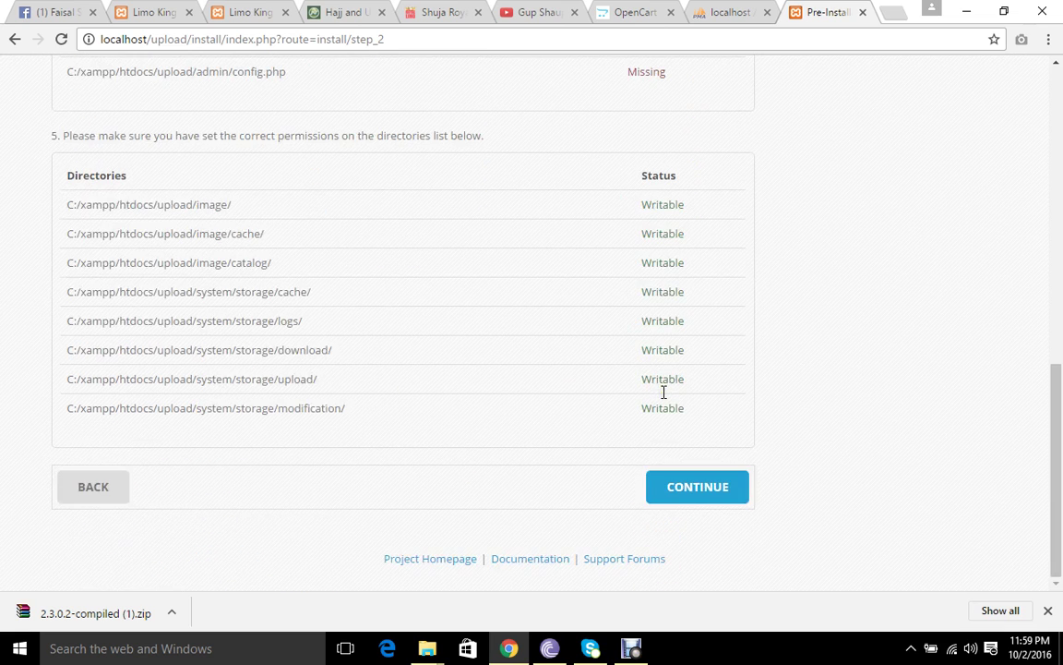
{"action": "scroll", "coordinate": [663, 391], "scroll_direction": "up", "scroll_amount": 2}
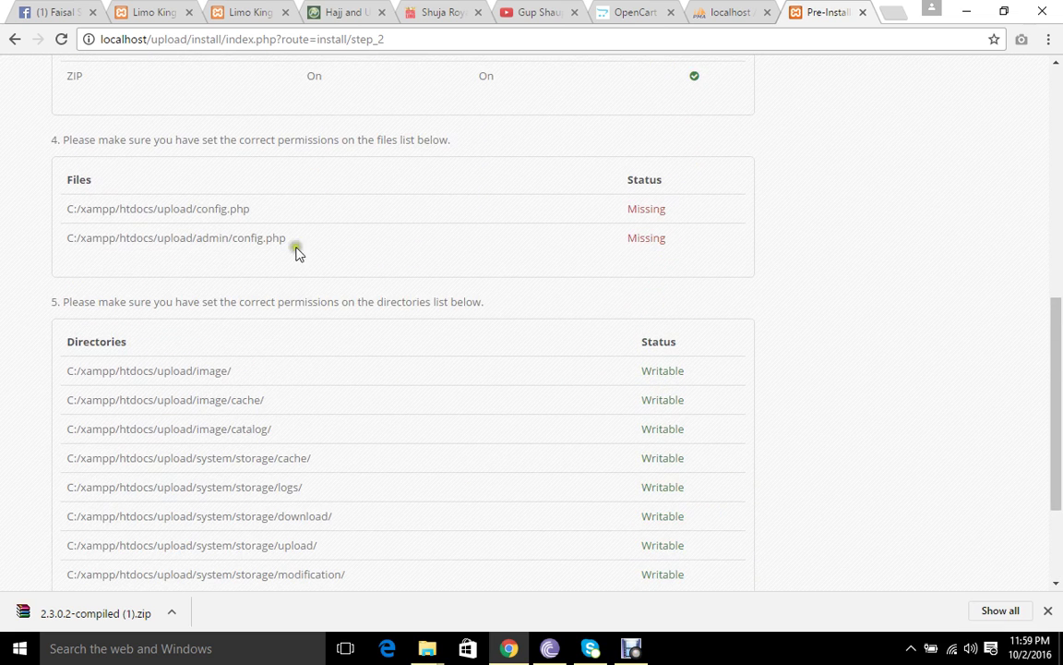
Open htdocs\upload and rename its config-dist file to config
{"action": "left_click", "coordinate": [965, 13]}
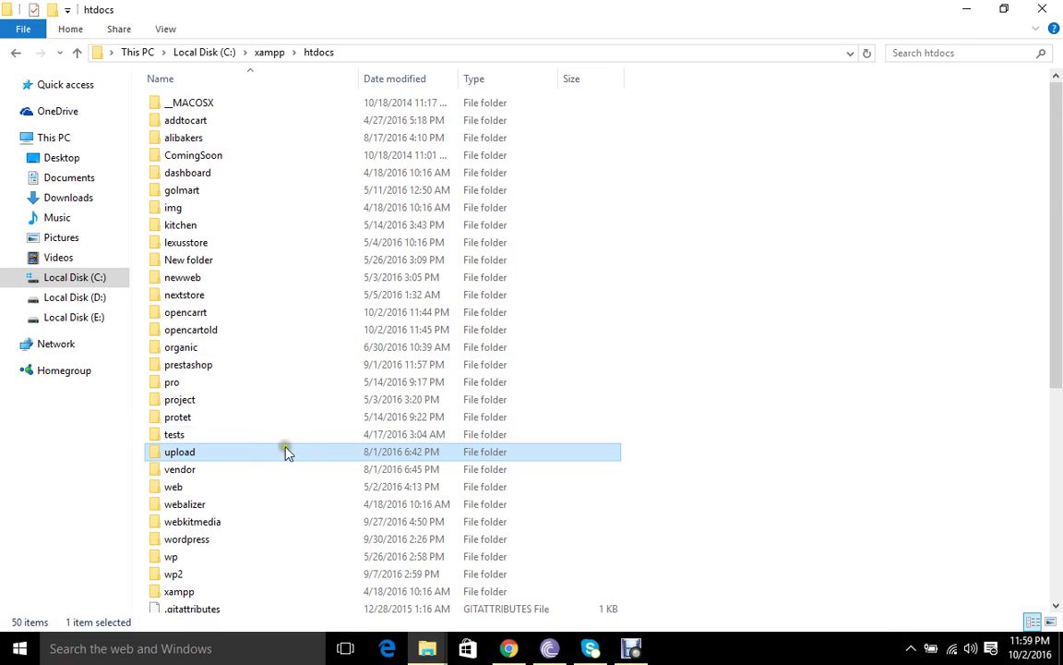
{"action": "double_click", "coordinate": [172, 452]}
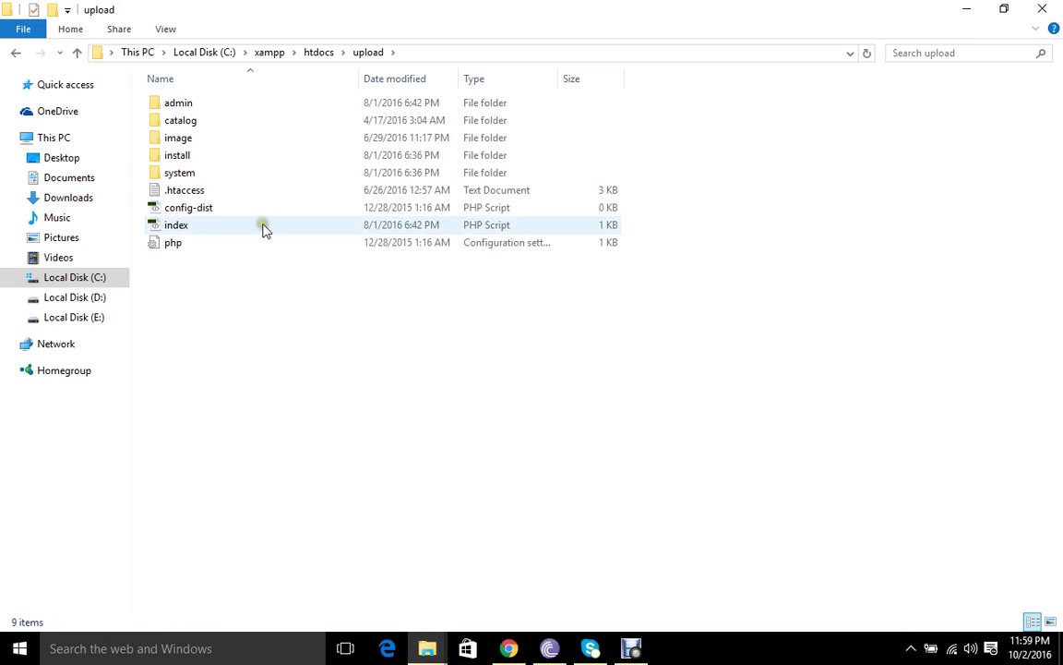
{"action": "left_click", "coordinate": [208, 212]}
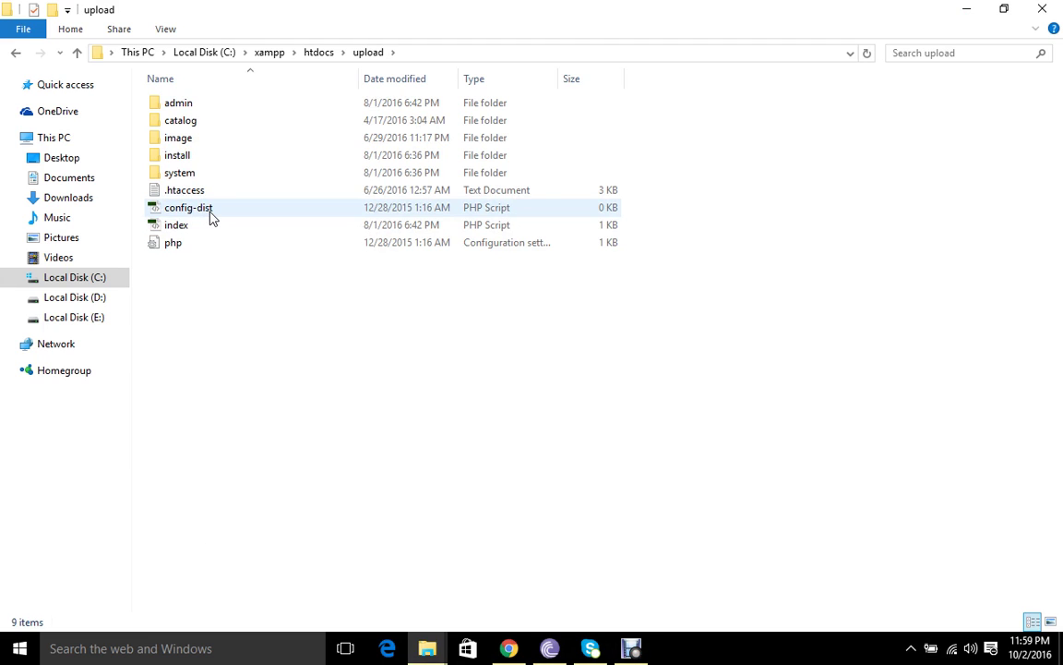
{"action": "right_click", "coordinate": [211, 216]}
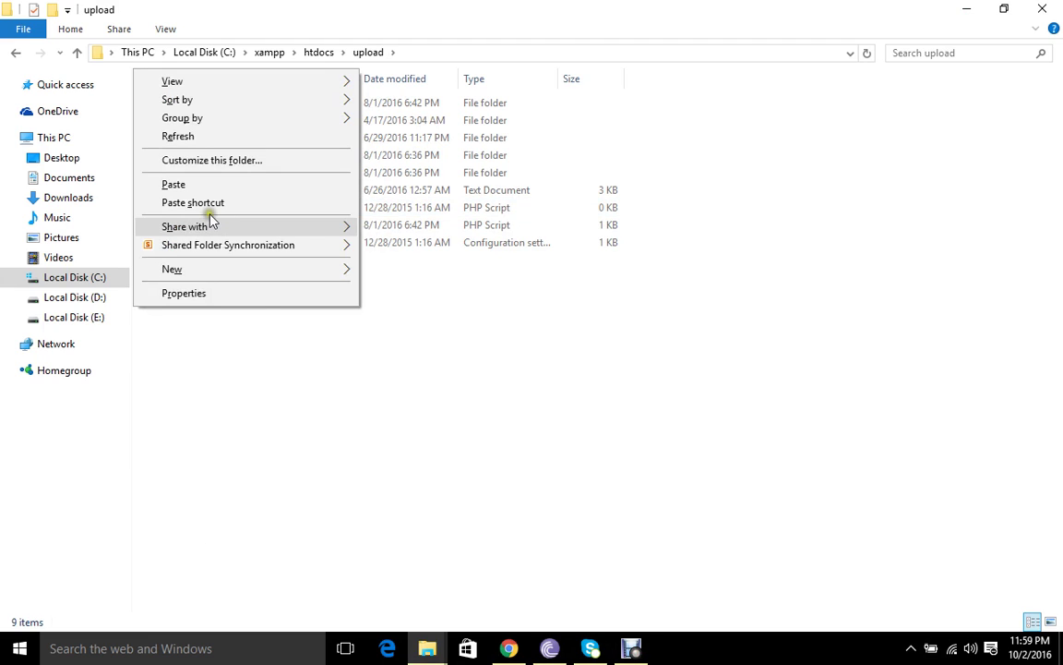
{"action": "left_click", "coordinate": [321, 365]}
{"action": "left_click", "coordinate": [211, 231]}
{"action": "left_click", "coordinate": [201, 209]}
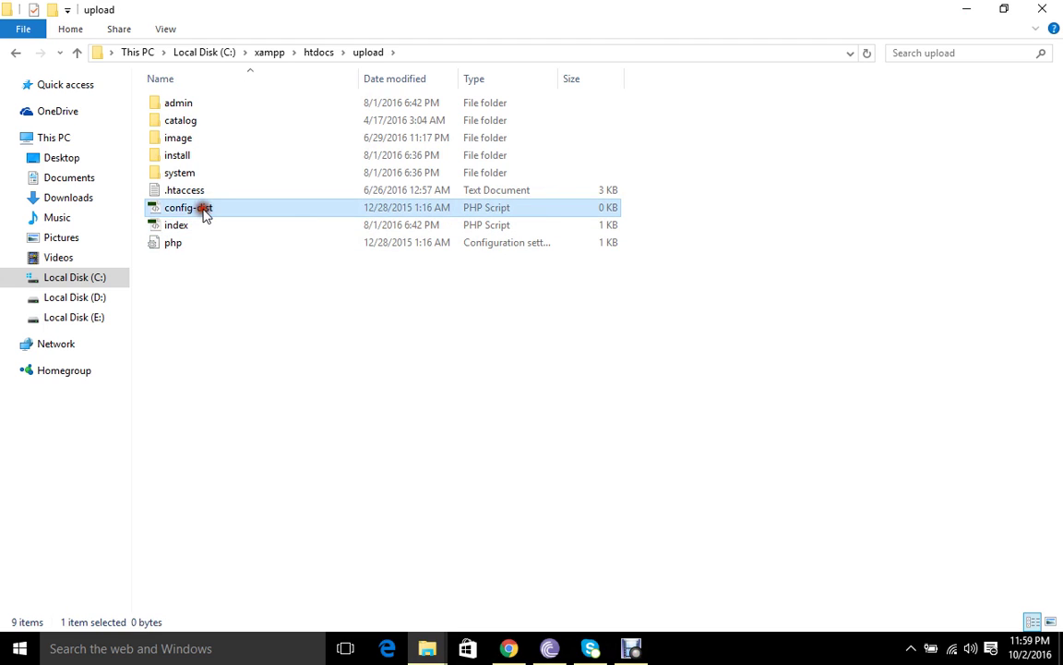
{"action": "right_click", "coordinate": [205, 211]}
{"action": "left_click", "coordinate": [226, 529]}
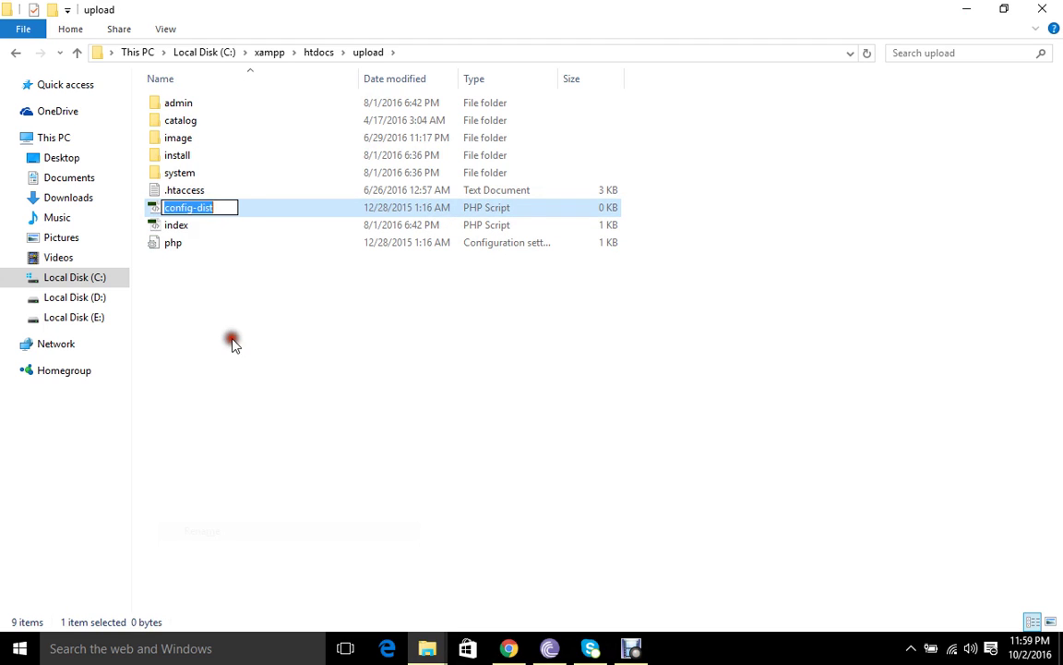
{"action": "left_click", "coordinate": [231, 208]}
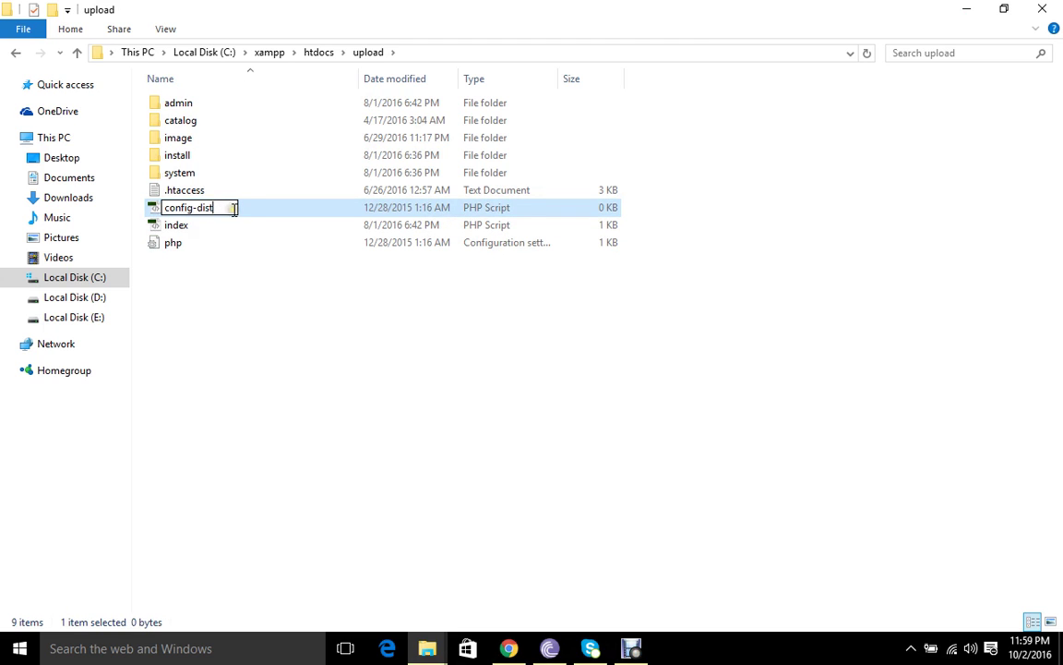
{"action": "key", "text": "BackSpace"}
{"action": "key", "text": "BackSpace"}
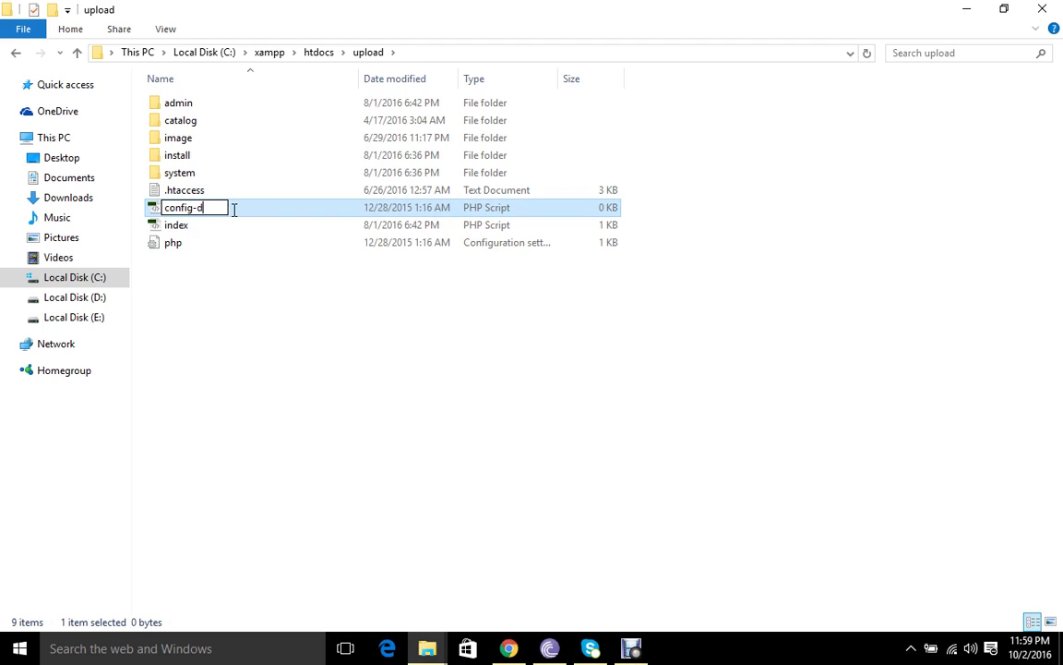
{"action": "key", "text": "BackSpace"}
{"action": "left_click", "coordinate": [204, 286]}
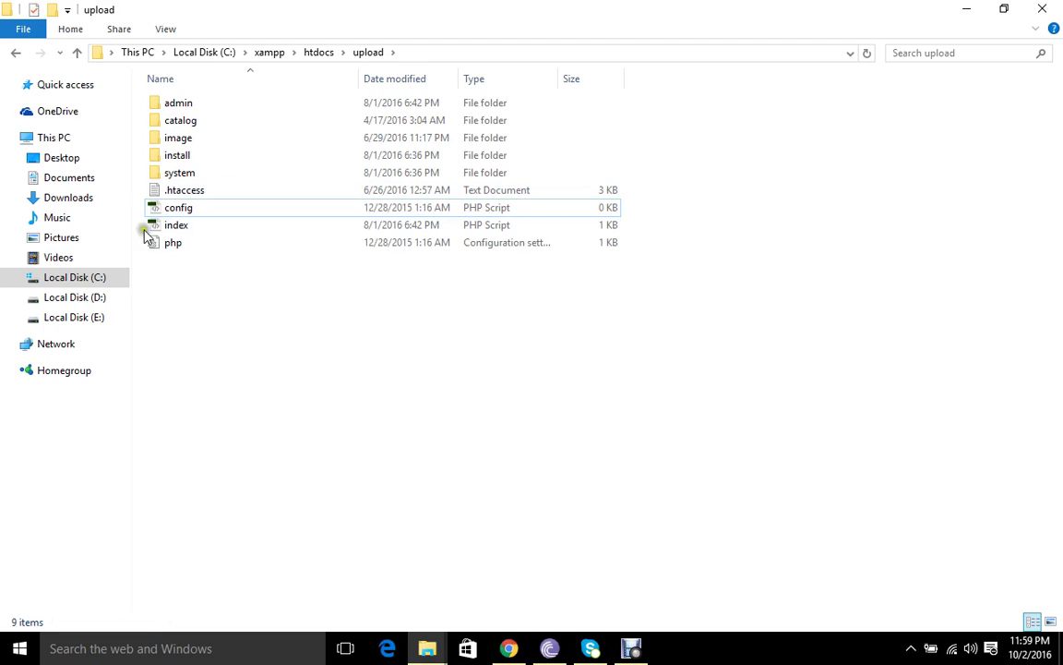
Rename admin\config-dist to config as well, then go back to upload
{"action": "double_click", "coordinate": [188, 105]}
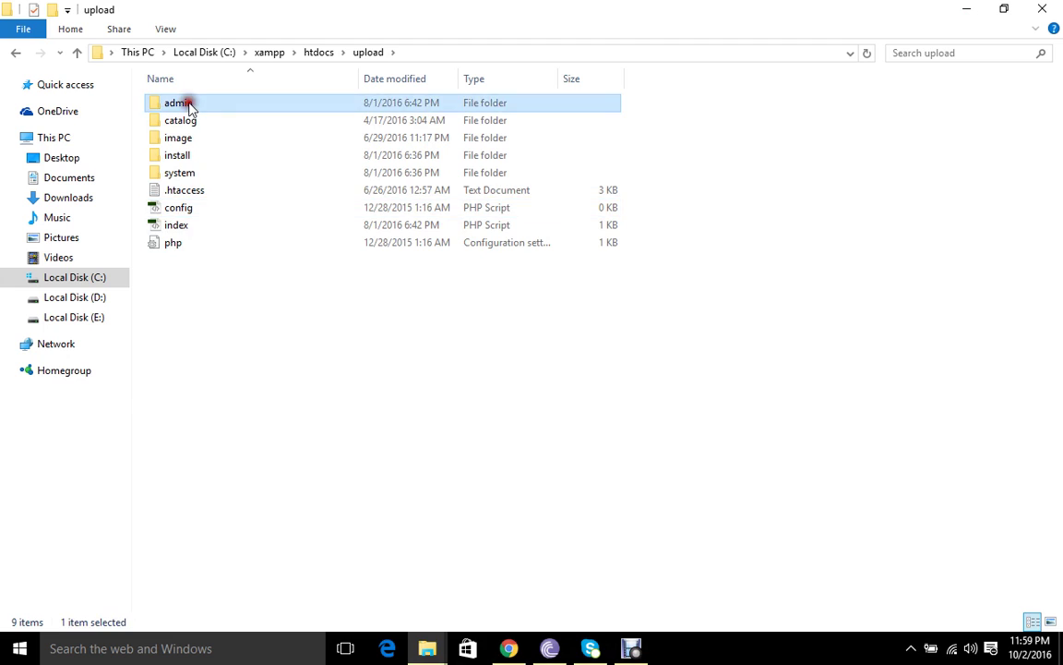
{"action": "left_click", "coordinate": [196, 173]}
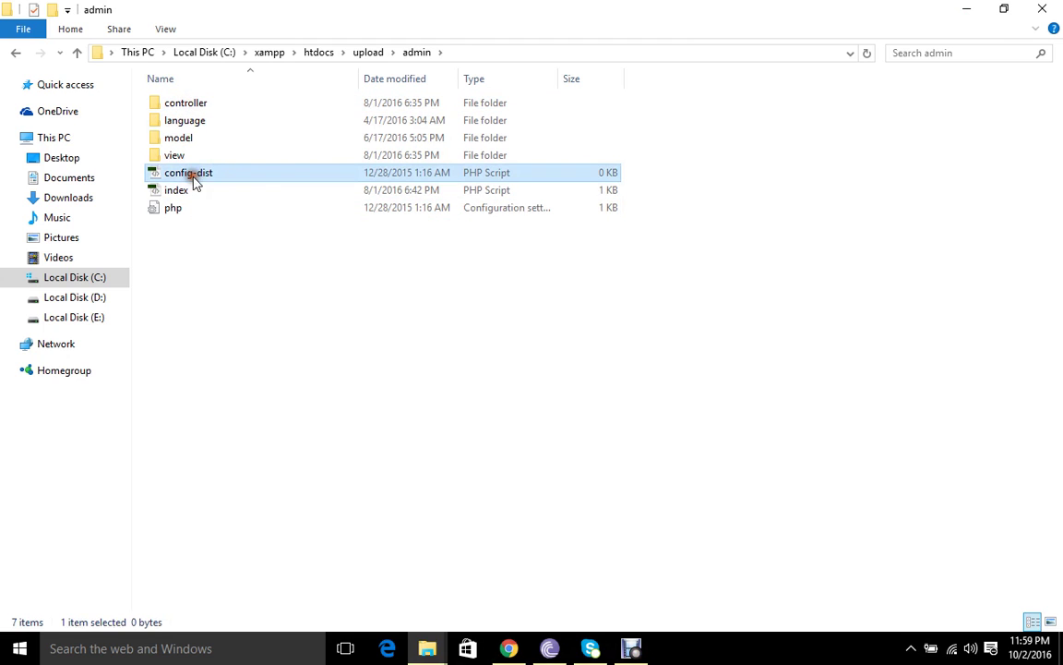
{"action": "right_click", "coordinate": [196, 184]}
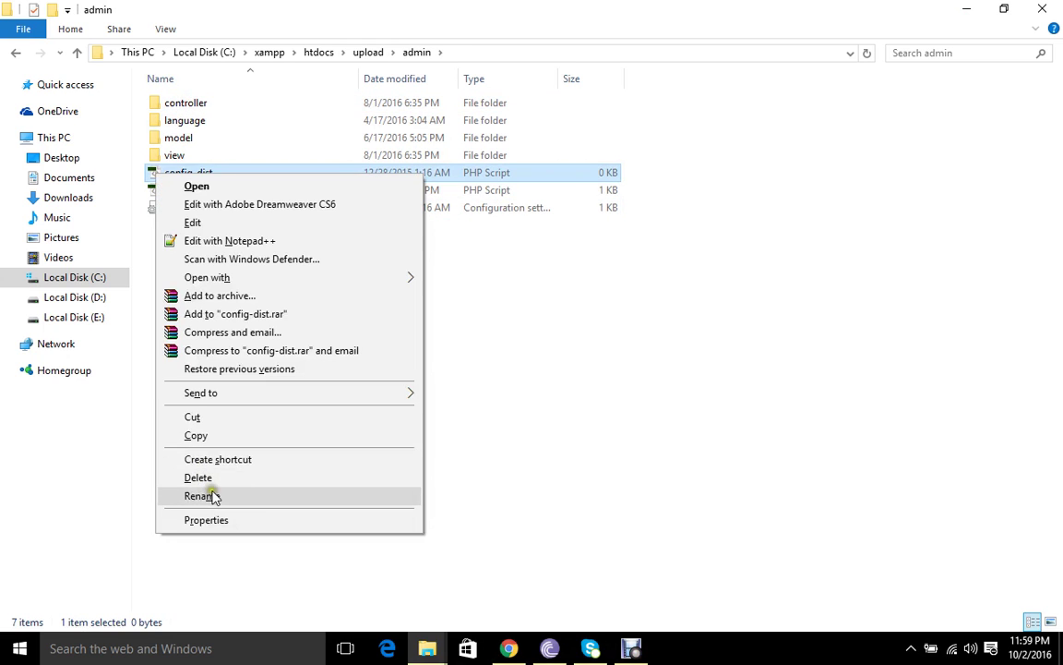
{"action": "left_click", "coordinate": [212, 496]}
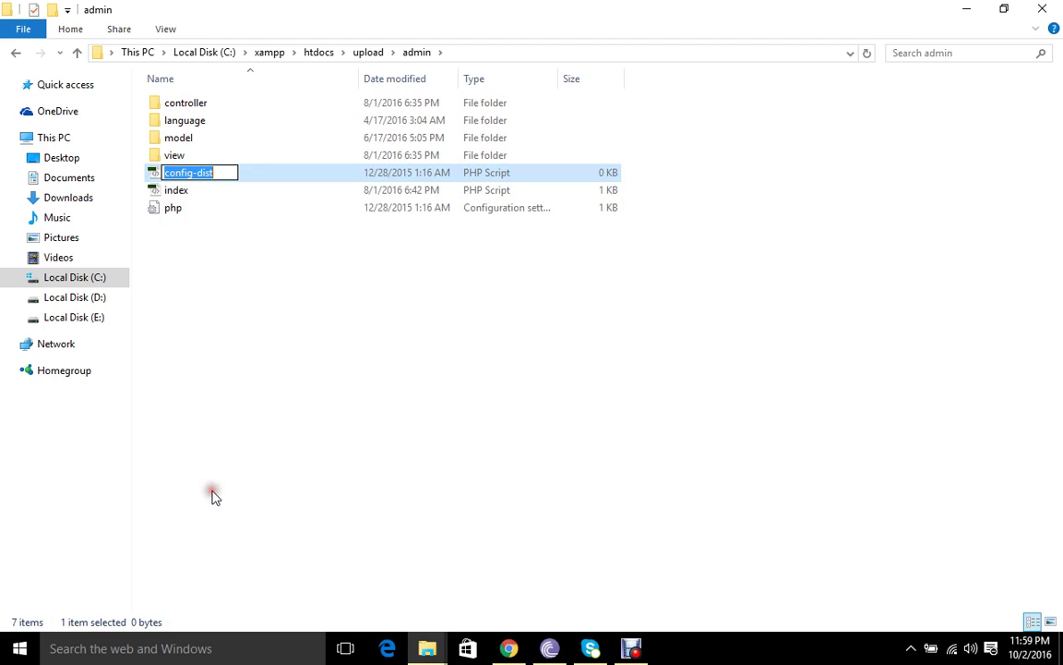
{"action": "left_click", "coordinate": [225, 172]}
{"action": "key", "text": "BackSpace"}
{"action": "key", "text": "BackSpace"}
{"action": "key", "text": "BackSpace"}
{"action": "key", "text": "BackSpace"}
{"action": "left_click", "coordinate": [305, 380]}
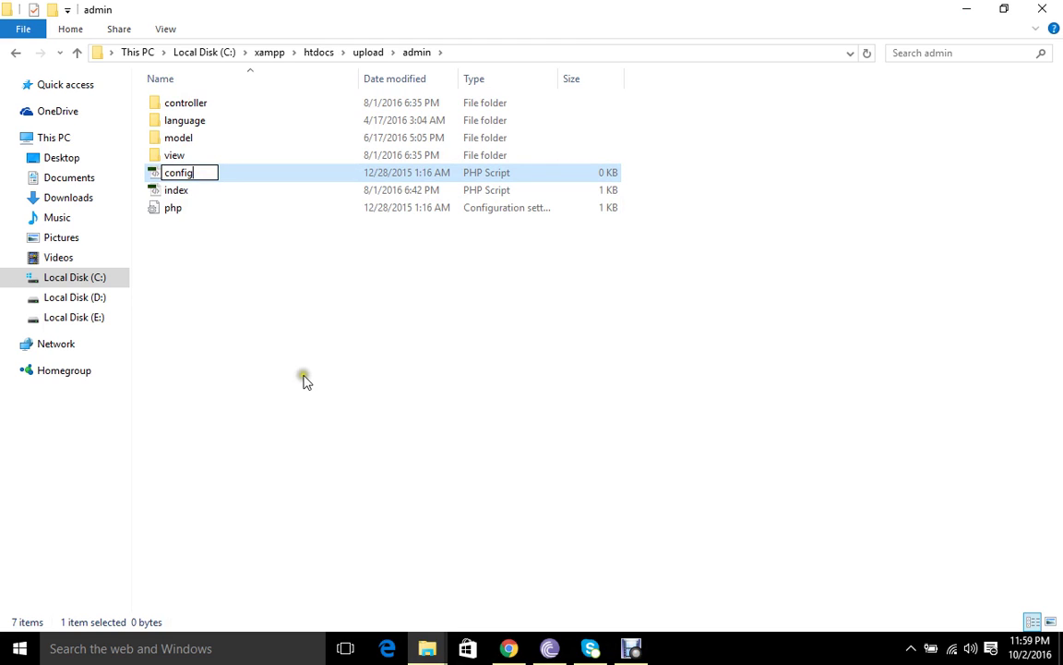
{"action": "left_click", "coordinate": [16, 53]}
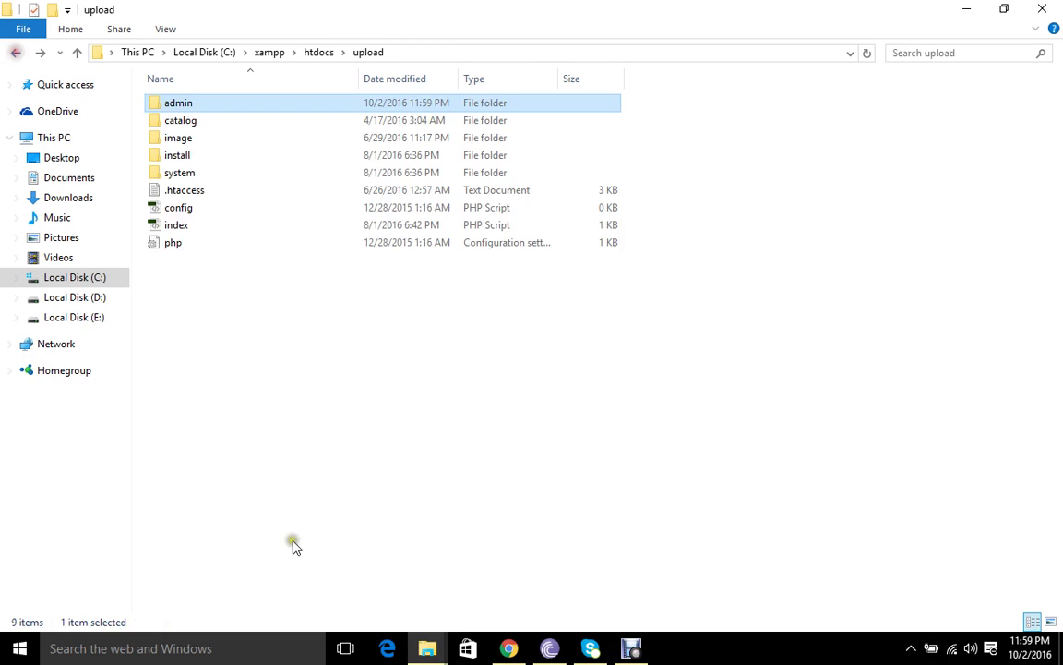
{"action": "left_click", "coordinate": [498, 644]}
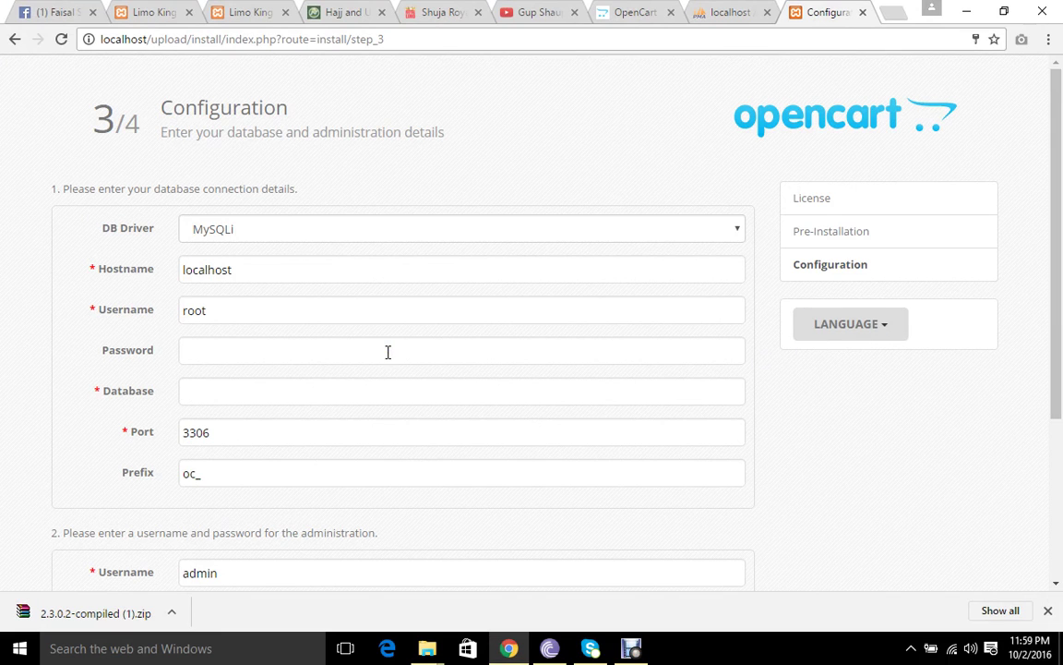
Enter new_opencart as the database, keeping localhost, root, port 3306 and prefix oc_
{"action": "left_click", "coordinate": [233, 391]}
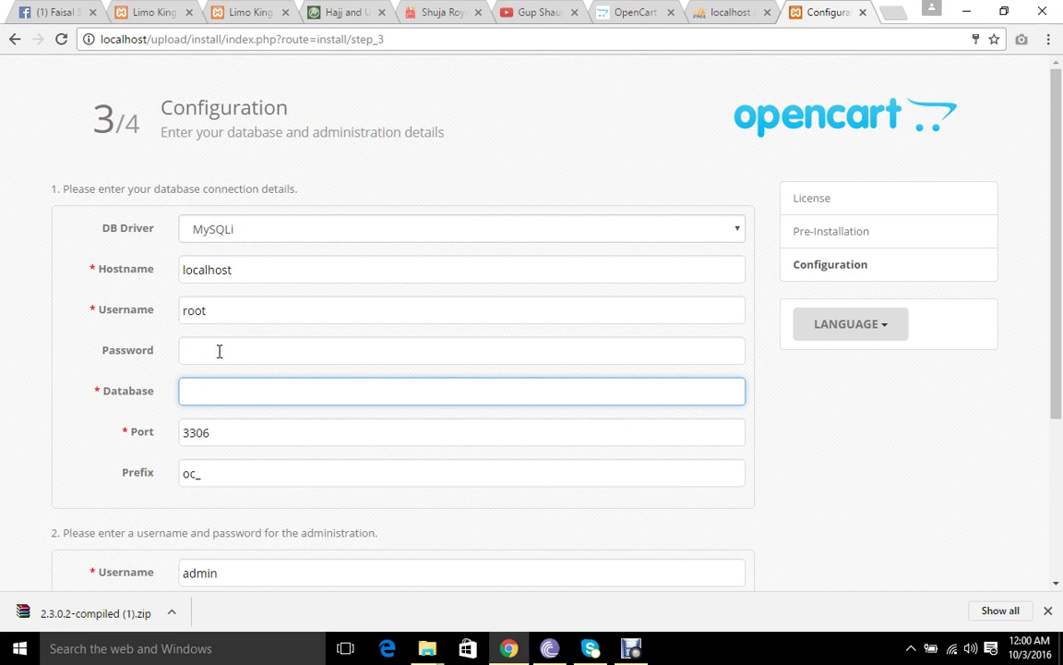
{"action": "left_click", "coordinate": [216, 391]}
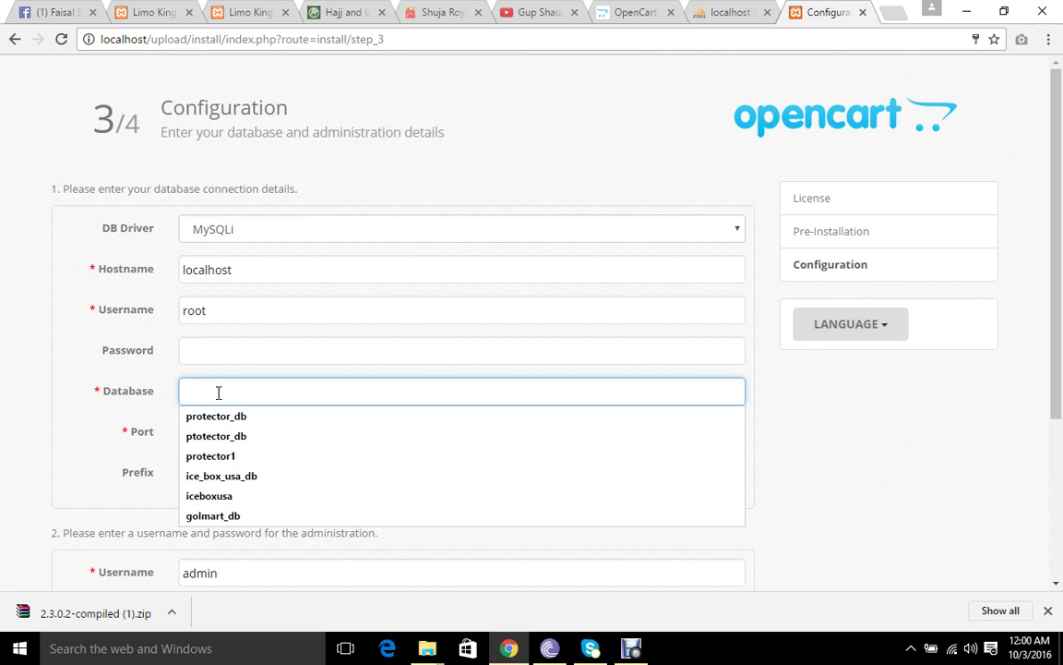
{"action": "left_click", "coordinate": [218, 392]}
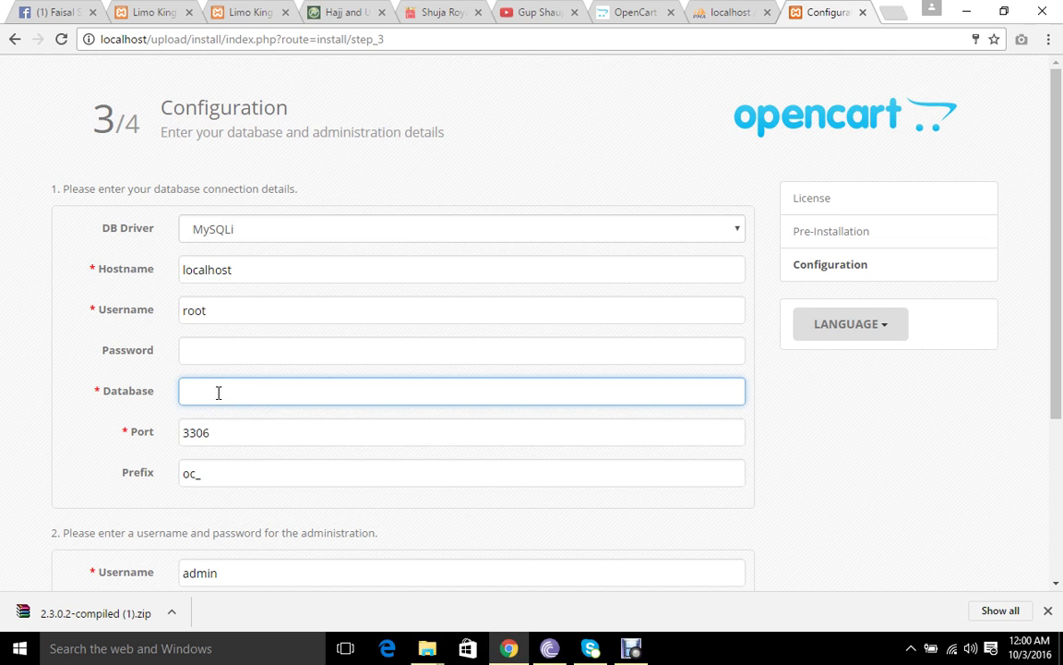
{"action": "left_click", "coordinate": [218, 393]}
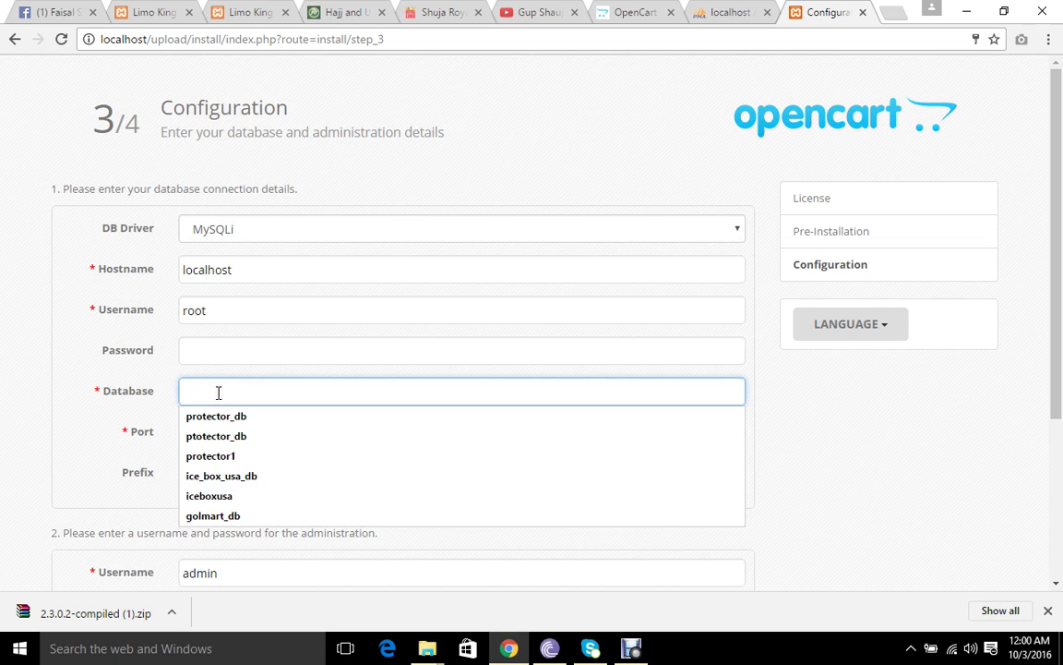
{"action": "type", "text": "new_opencart"}
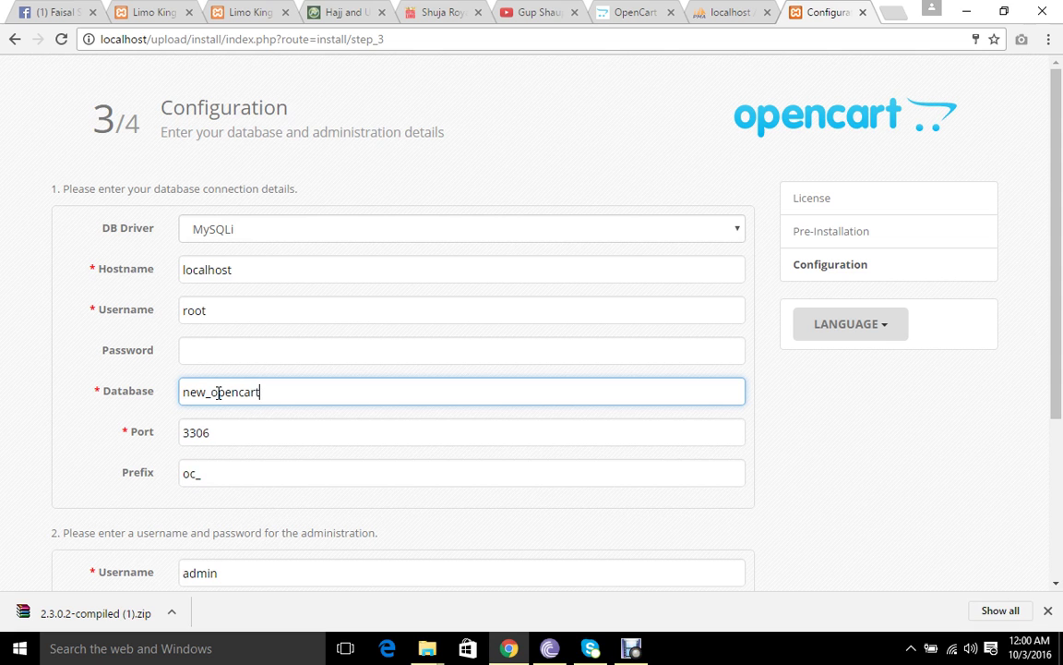
{"action": "scroll", "coordinate": [337, 379], "scroll_direction": "down", "scroll_amount": 2}
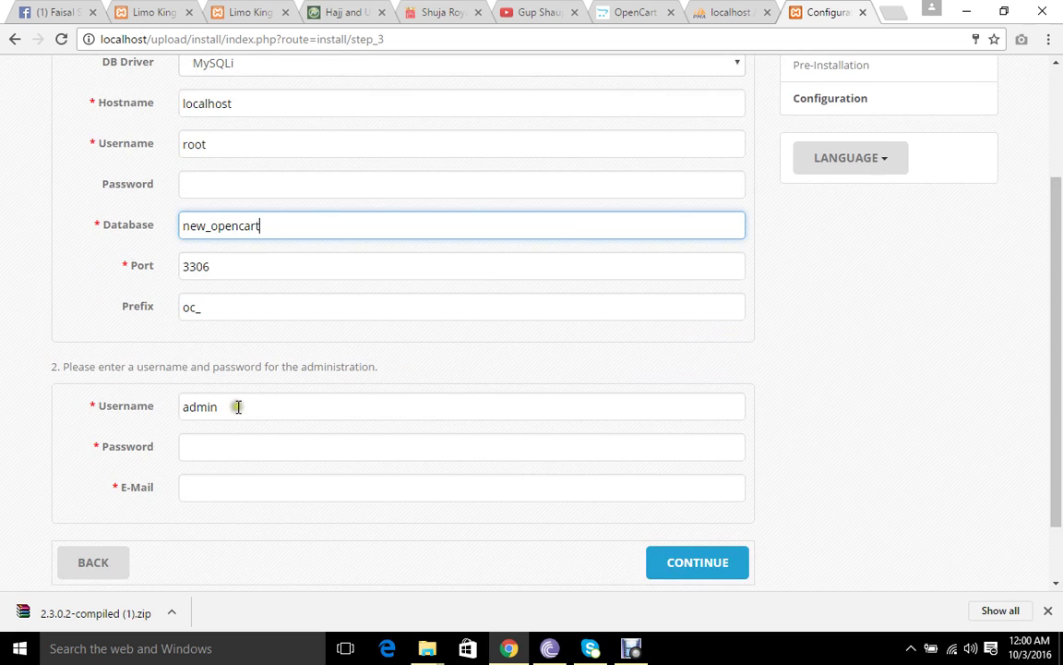
Keep admin as username, enter the admin password and e-mail, and submit the configuration
{"action": "left_click_drag", "start_coordinate": [249, 406], "coordinate": [182, 406]}
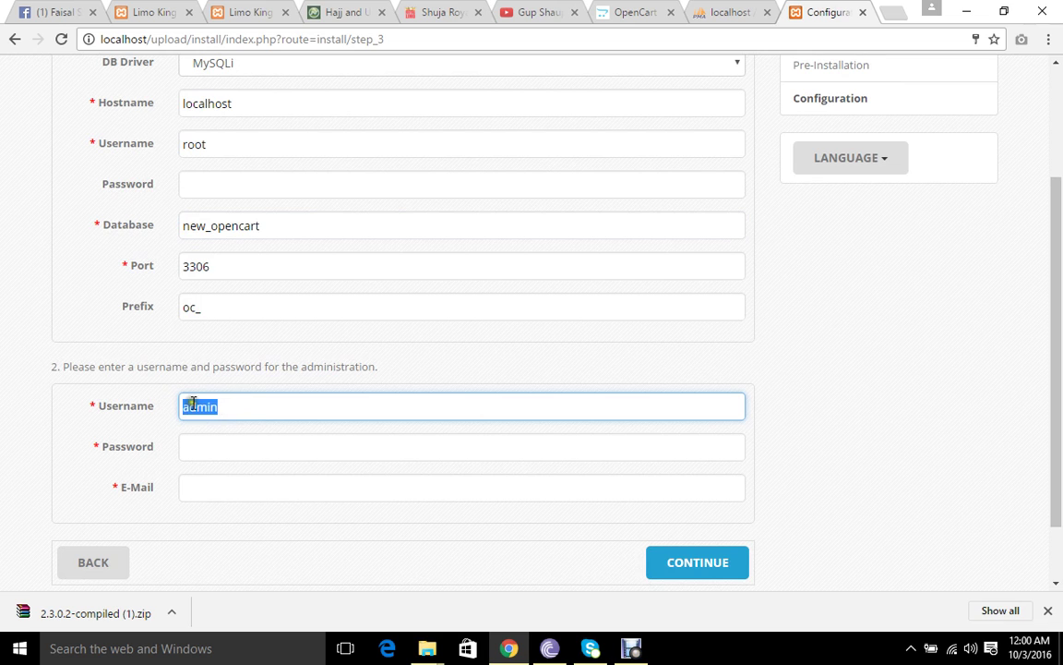
{"action": "left_click", "coordinate": [204, 449]}
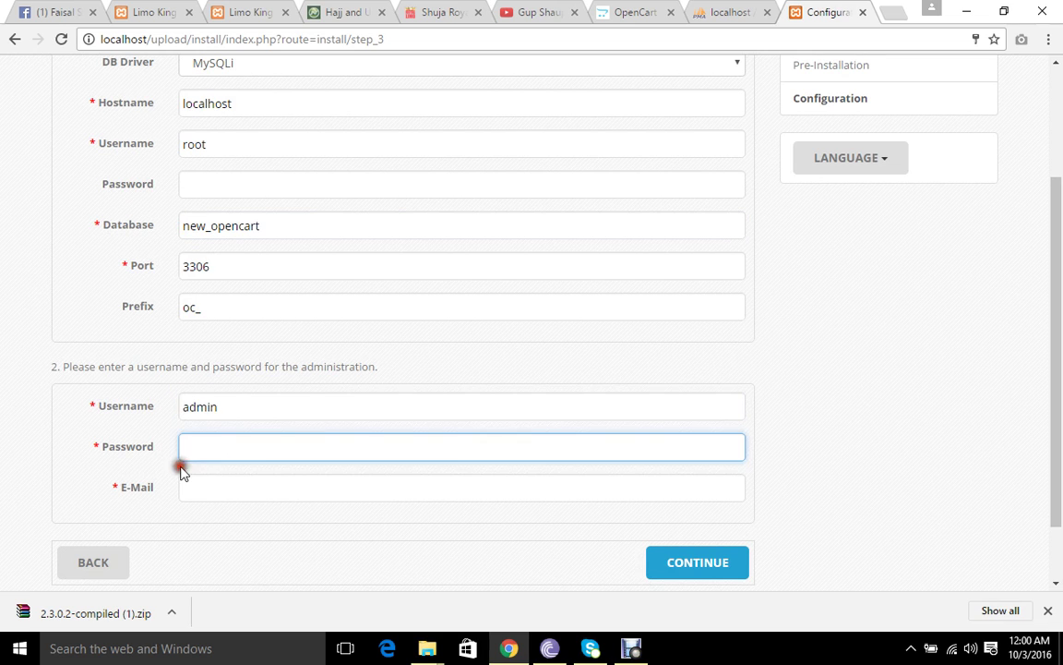
{"action": "type", "text": "admin"}
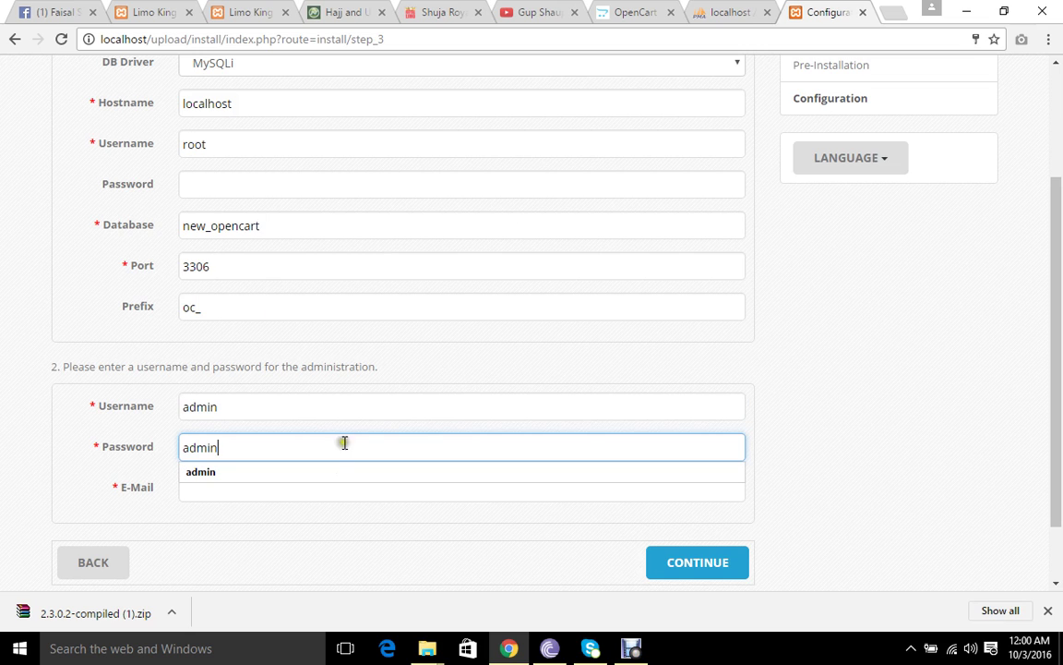
{"action": "left_click", "coordinate": [211, 490]}
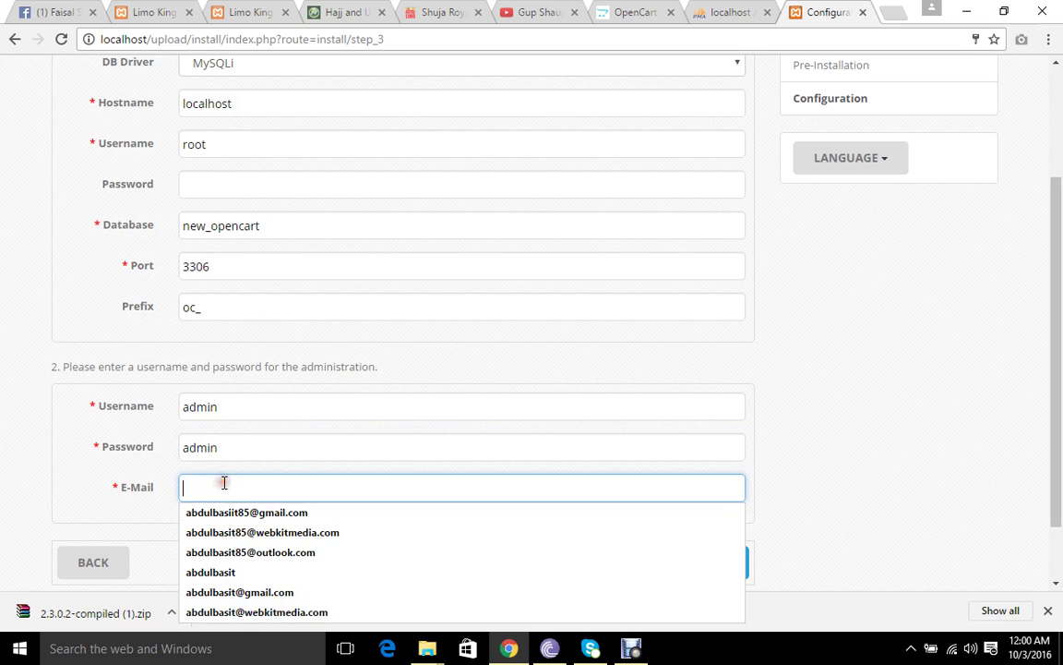
{"action": "left_click", "coordinate": [238, 513]}
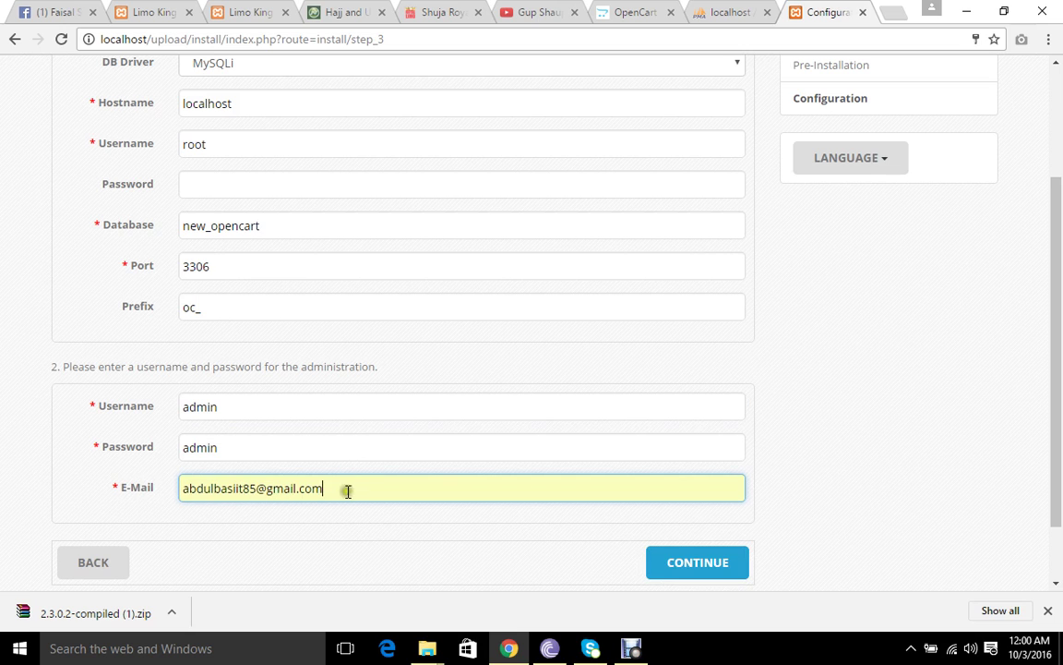
{"action": "left_click", "coordinate": [695, 569]}
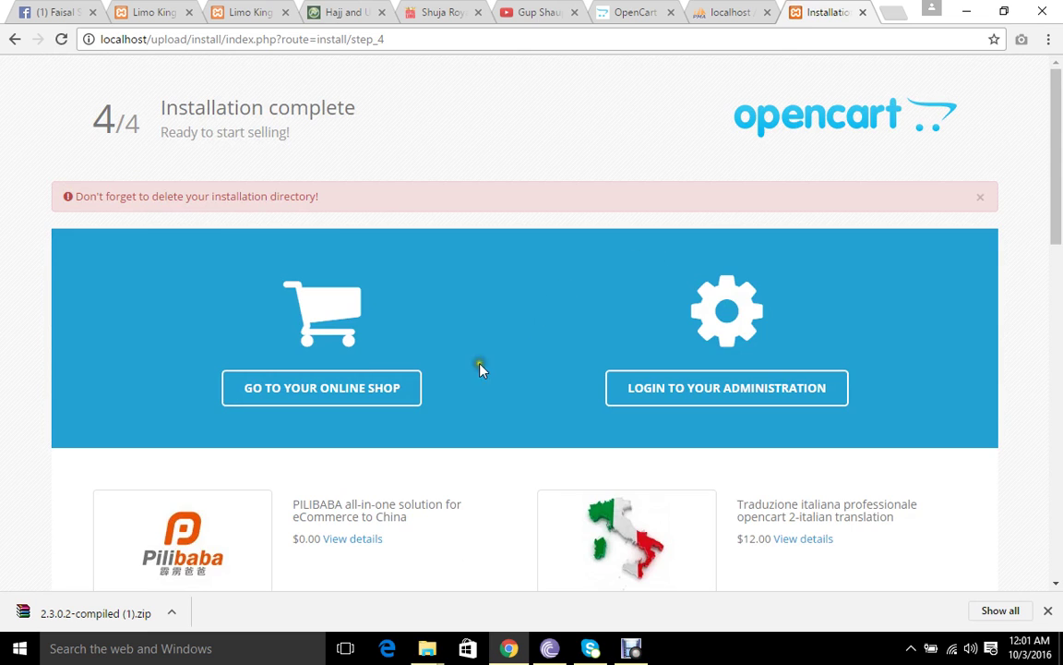
Open GO TO YOUR ONLINE SHOP and LOGIN TO YOUR ADMINISTRATION each in a new tab
{"action": "left_click", "coordinate": [249, 397]}
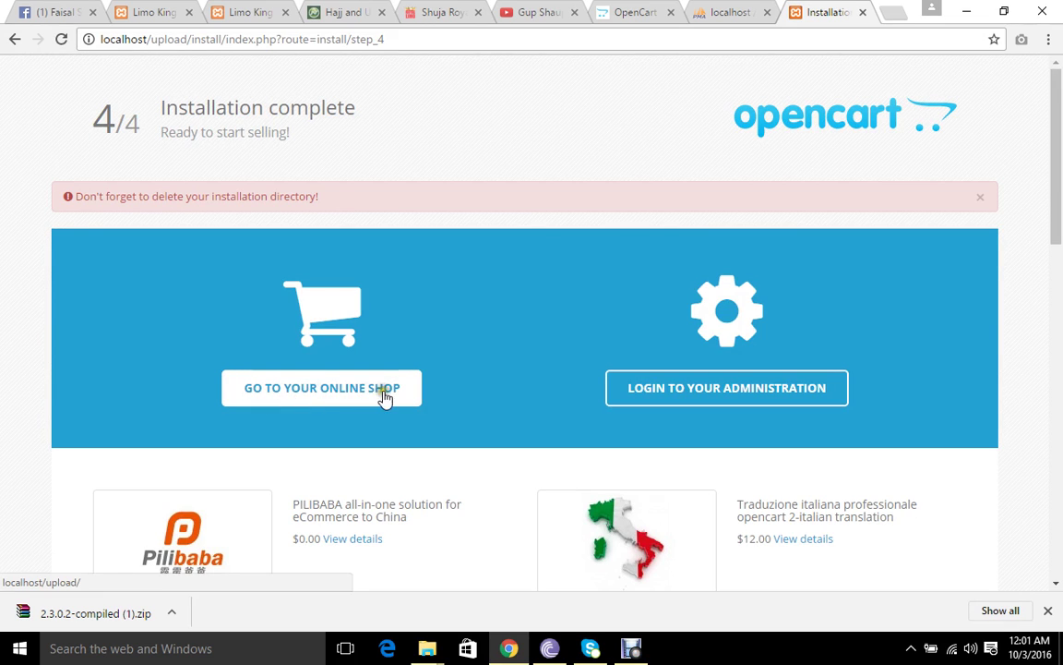
{"action": "right_click", "coordinate": [314, 399]}
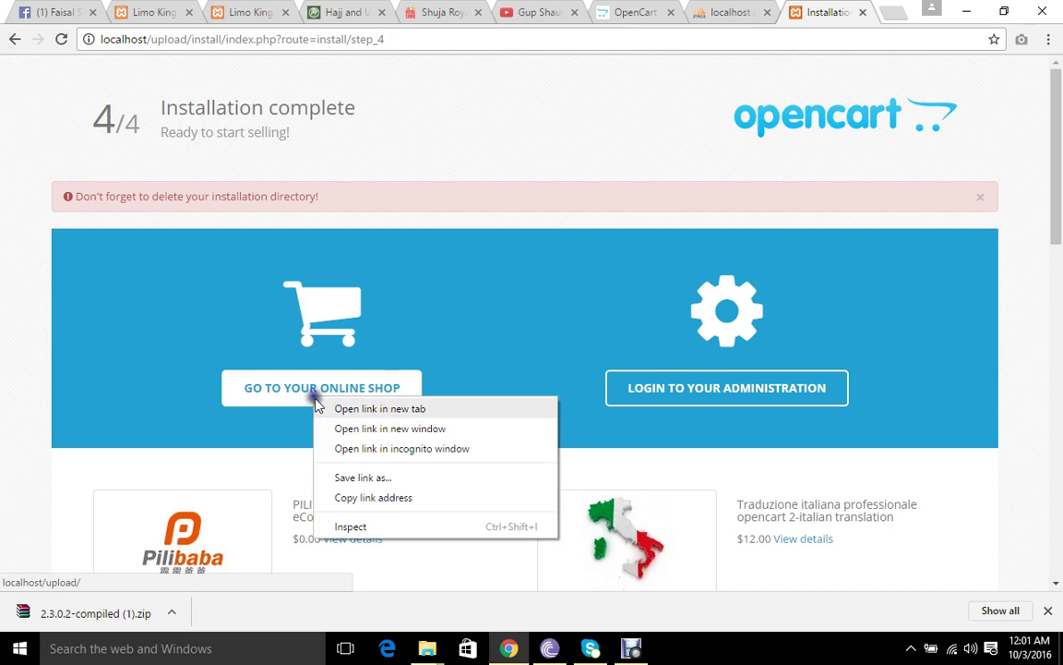
{"action": "left_click", "coordinate": [318, 406]}
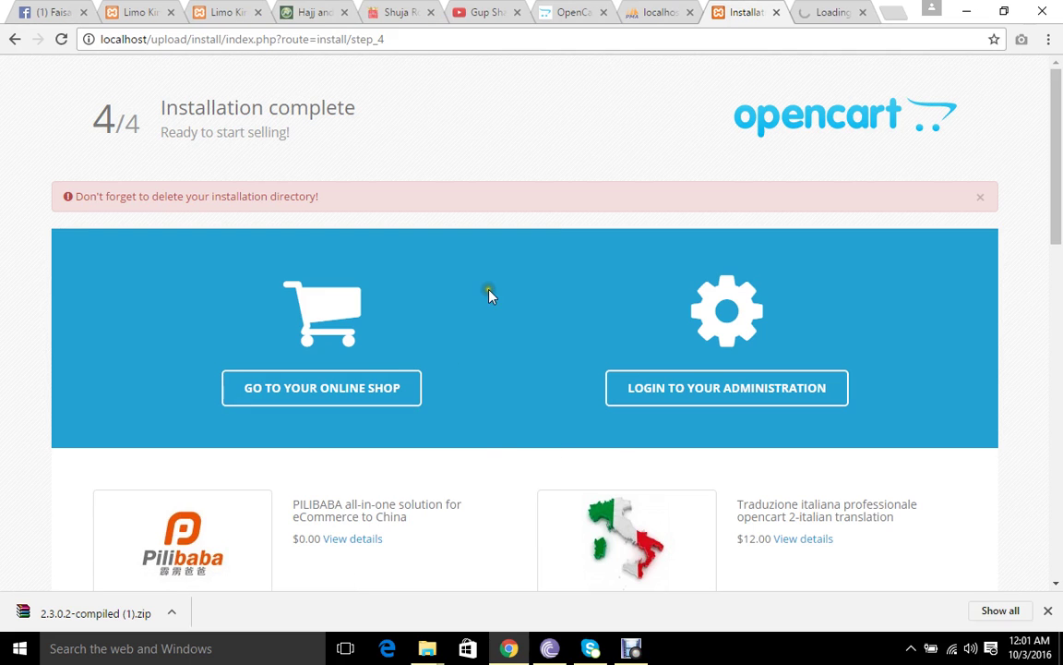
{"action": "right_click", "coordinate": [722, 392]}
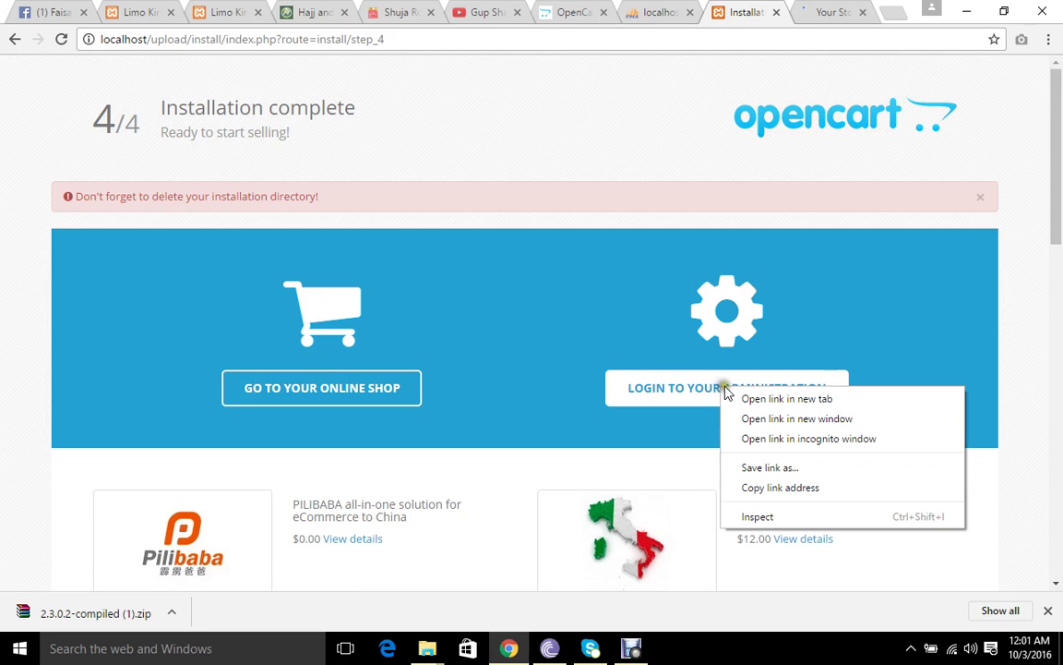
{"action": "left_click", "coordinate": [731, 397]}
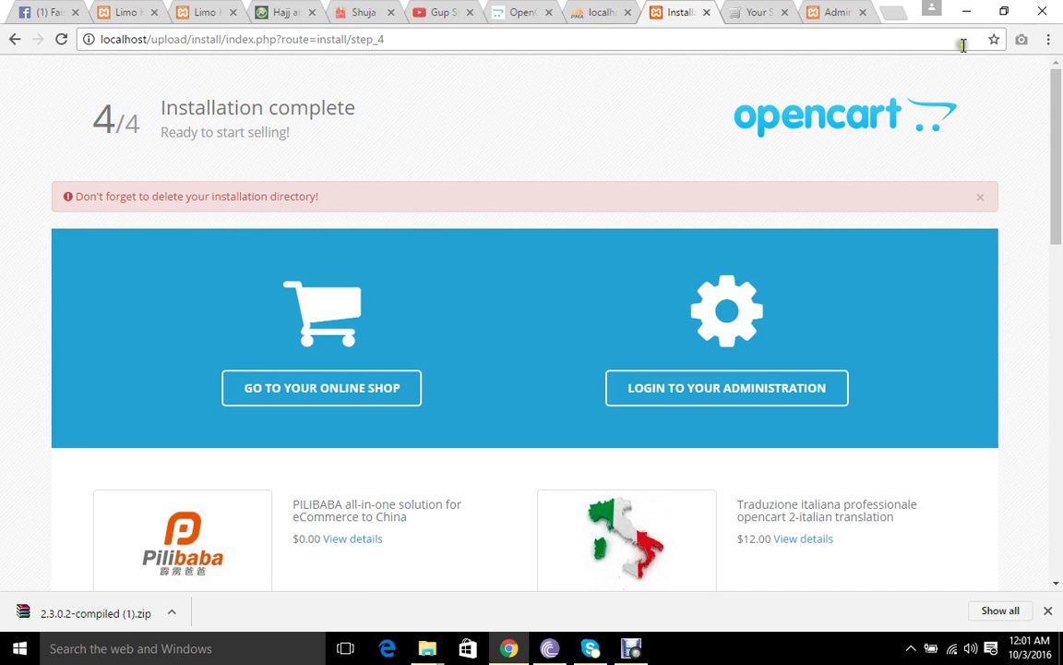
{"action": "left_click", "coordinate": [966, 11]}
Permanently delete the install folder from htdocs\upload, then return to Chrome
{"action": "left_click", "coordinate": [308, 285]}
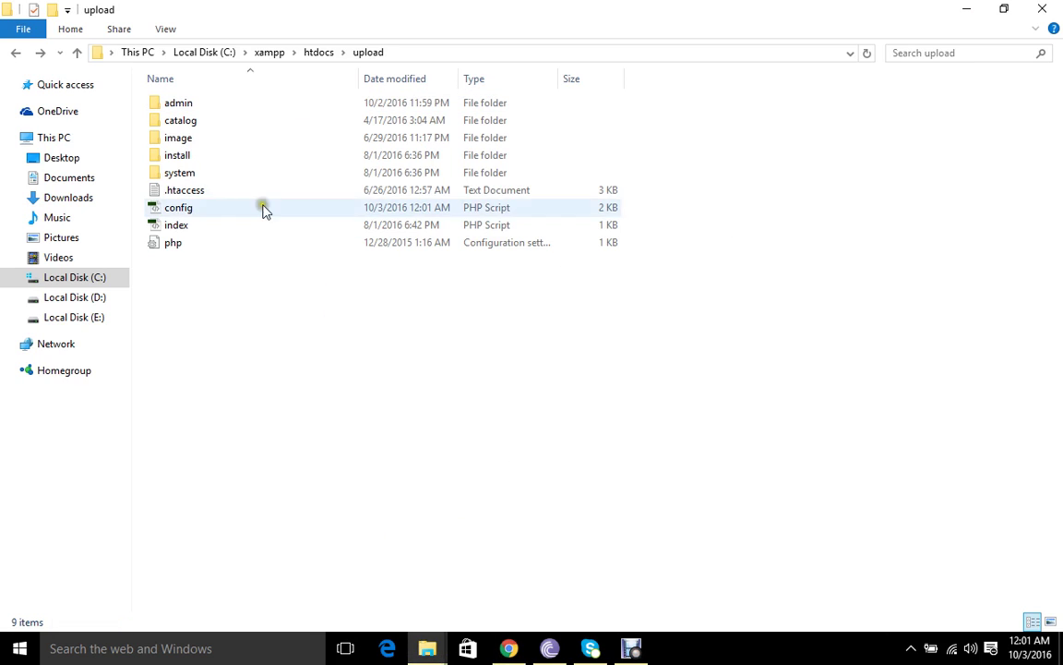
{"action": "left_click", "coordinate": [182, 156]}
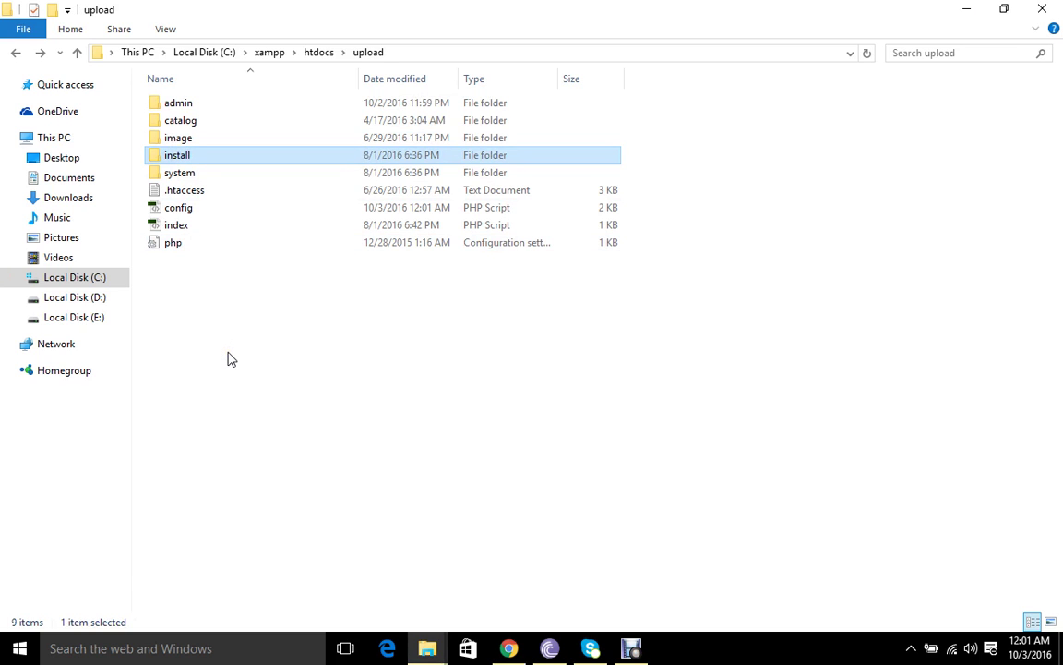
{"action": "key", "text": "shift+Delete"}
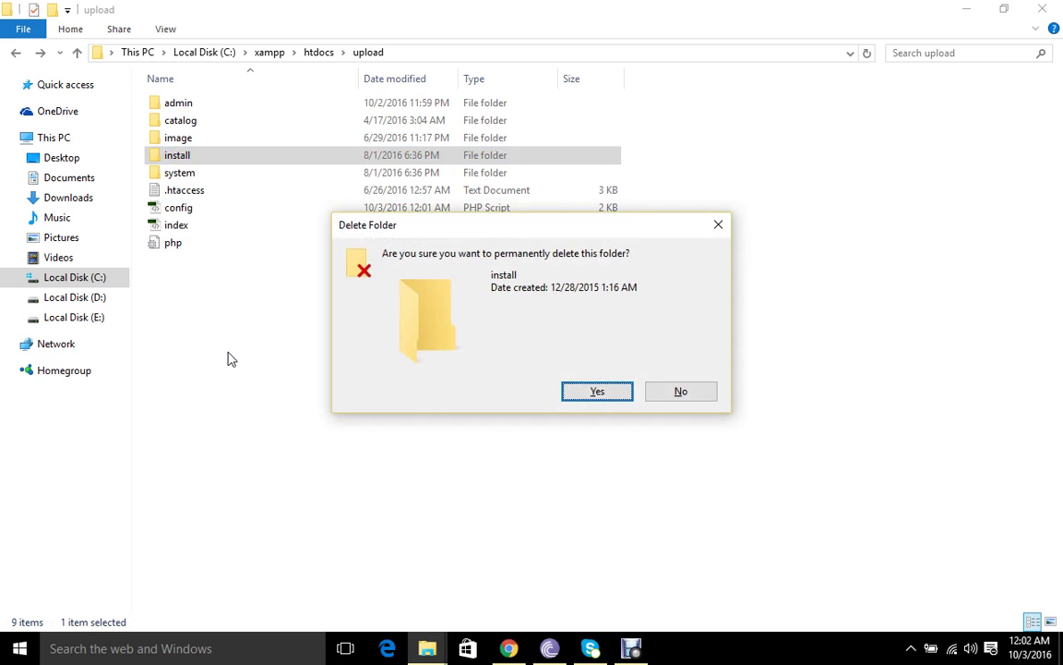
{"action": "key", "text": "Return"}
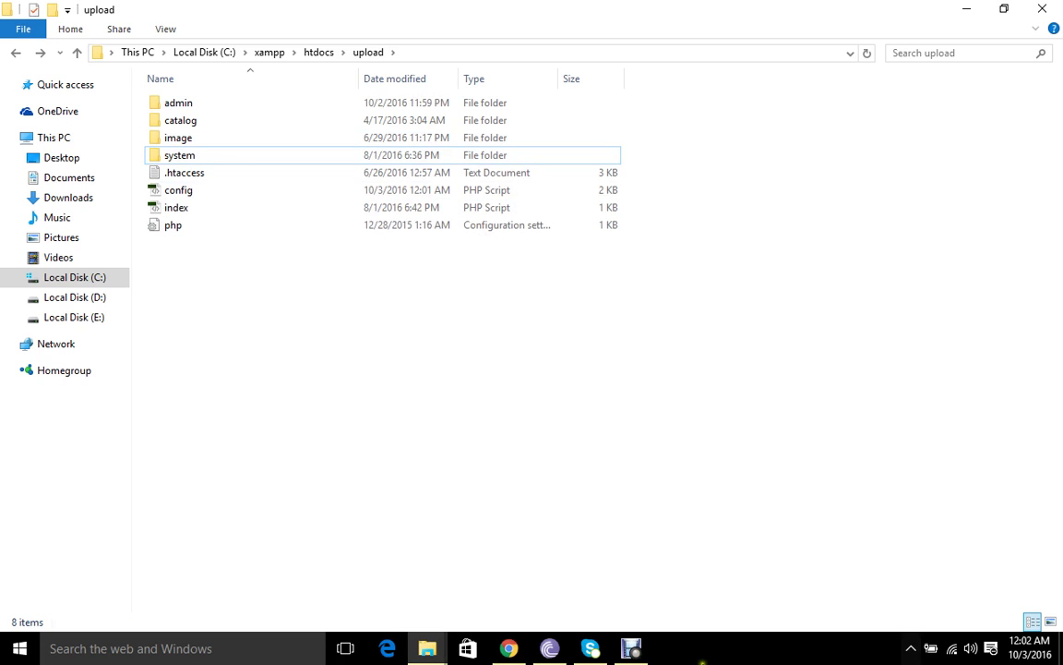
{"action": "left_click", "coordinate": [550, 648]}
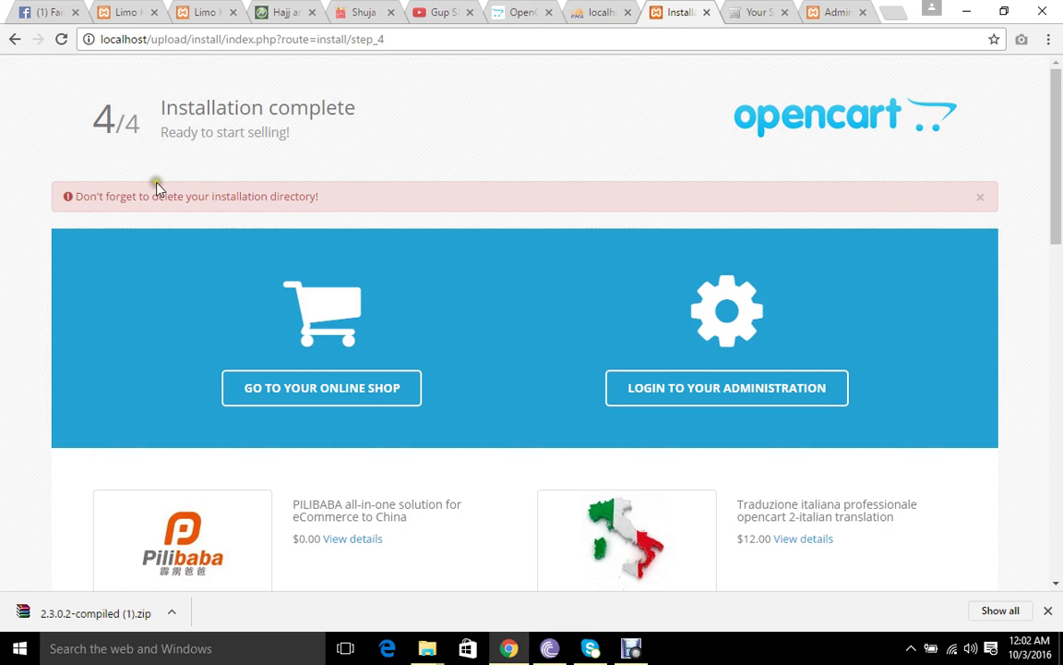
View the Your Store storefront's banner, Featured products and brand logo carousel
{"action": "left_click", "coordinate": [756, 10]}
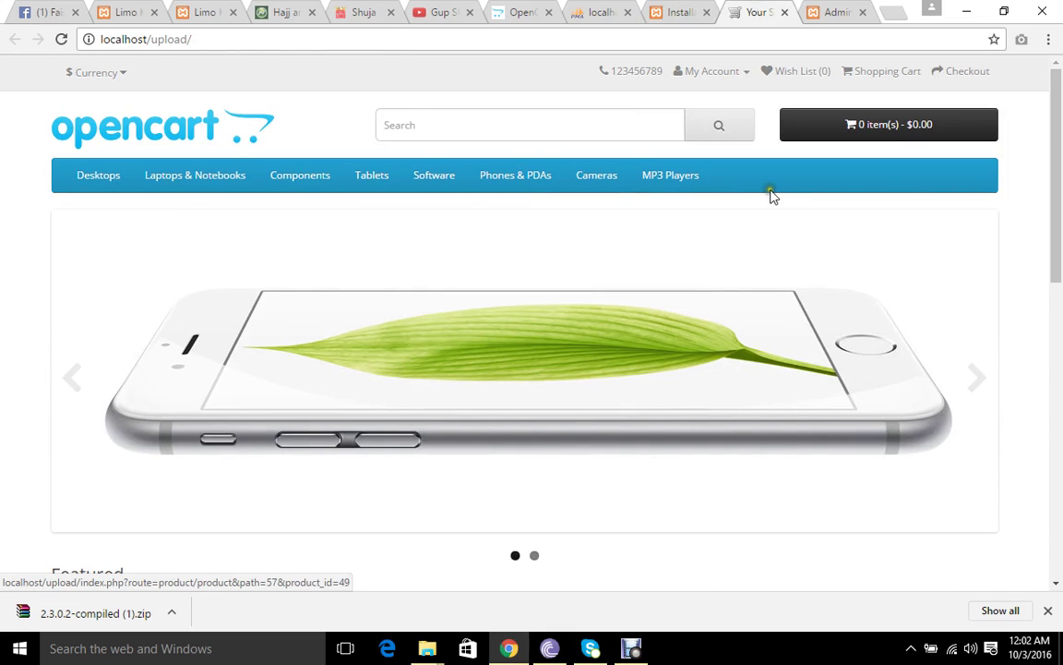
{"action": "scroll", "coordinate": [701, 296], "scroll_direction": "down", "scroll_amount": 5}
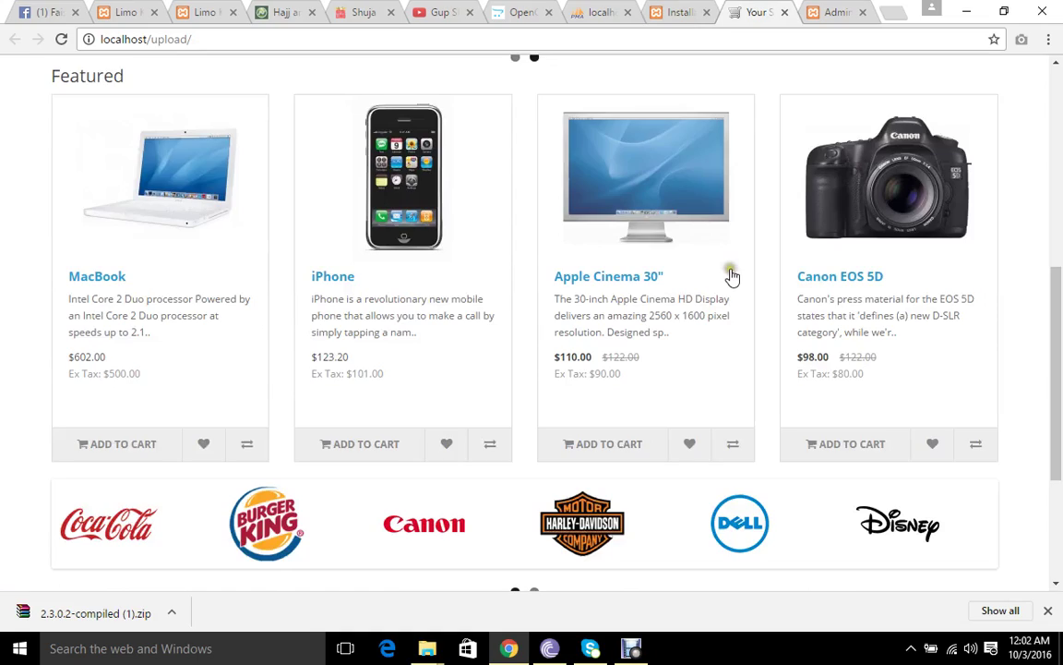
{"action": "scroll", "coordinate": [732, 276], "scroll_direction": "down", "scroll_amount": 3}
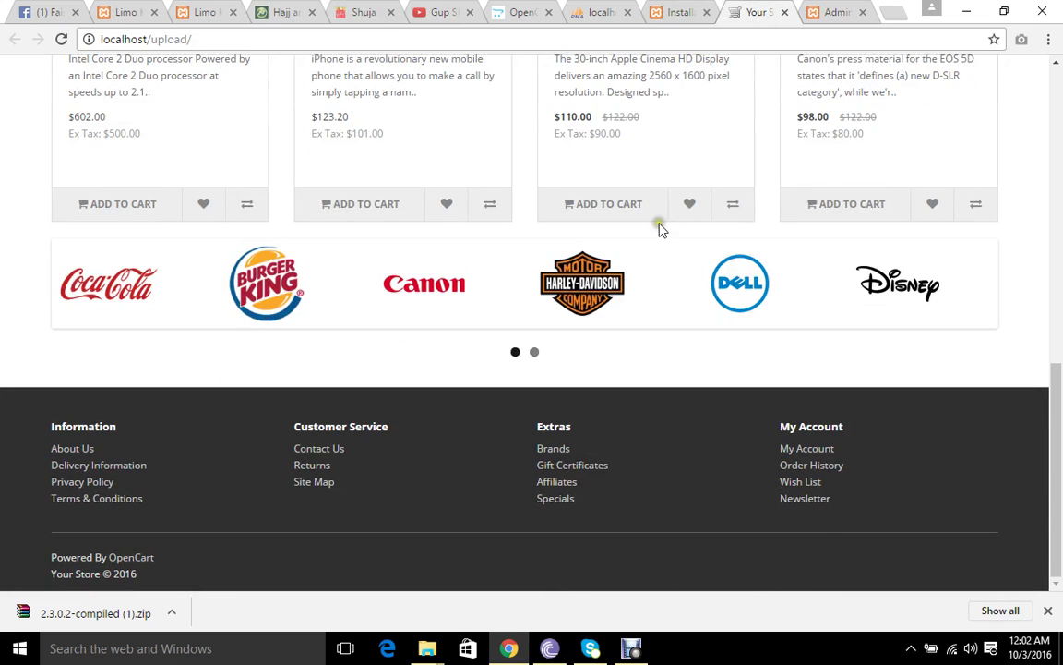
{"action": "scroll", "coordinate": [660, 228], "scroll_direction": "up", "scroll_amount": 8}
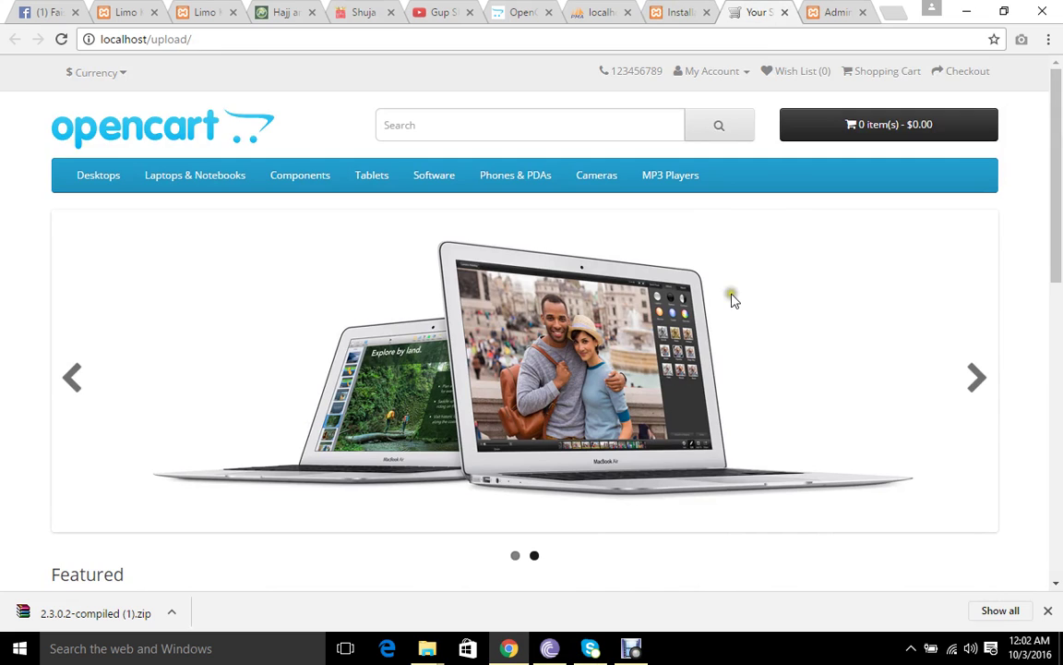
{"action": "scroll", "coordinate": [739, 294], "scroll_direction": "down", "scroll_amount": 3}
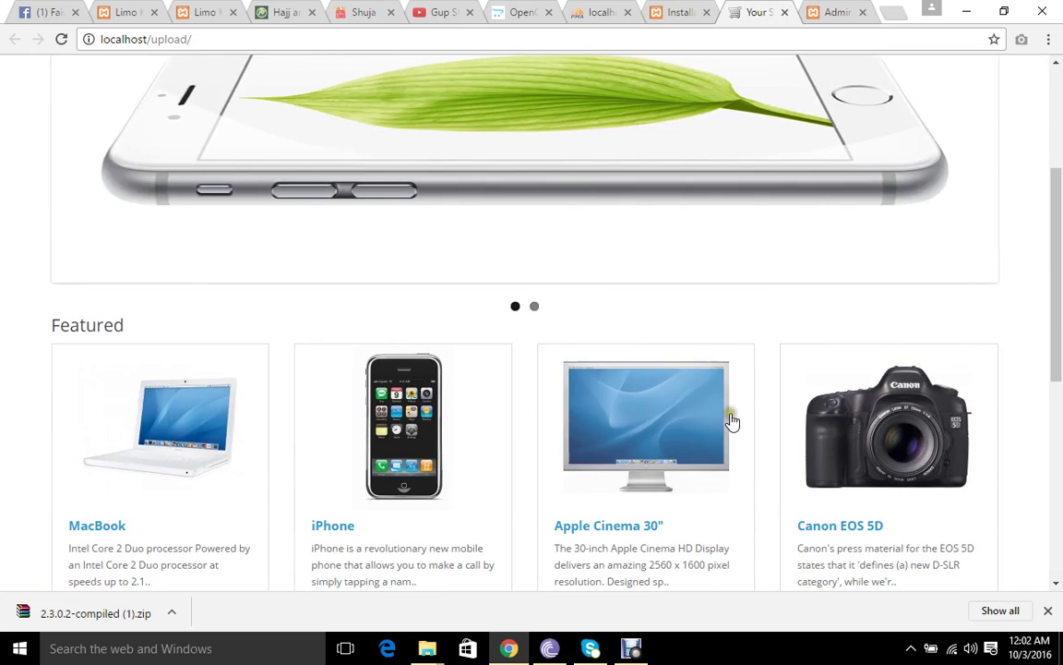
{"action": "scroll", "coordinate": [748, 397], "scroll_direction": "down", "scroll_amount": 2}
{"action": "scroll", "coordinate": [778, 343], "scroll_direction": "down", "scroll_amount": 3}
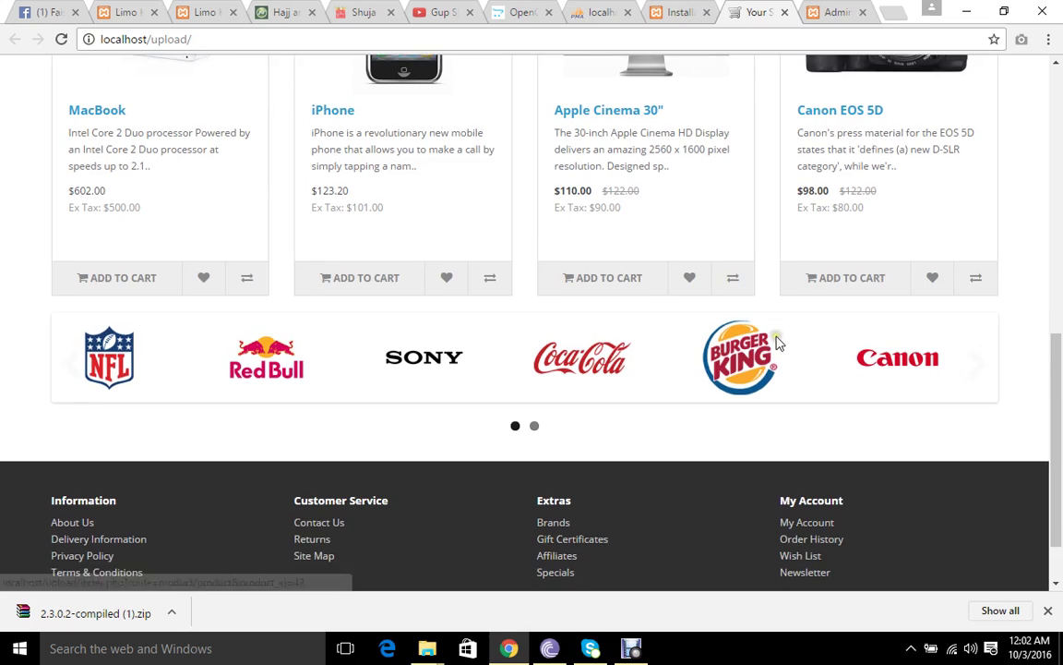